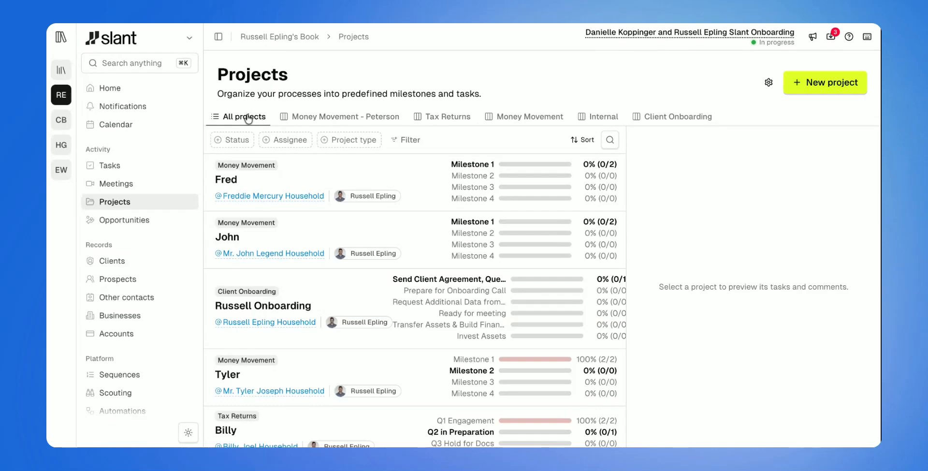
Preview the first Money Movement project in the list and review its details, tasks and milestones
scroll(313, 182, down, 1)
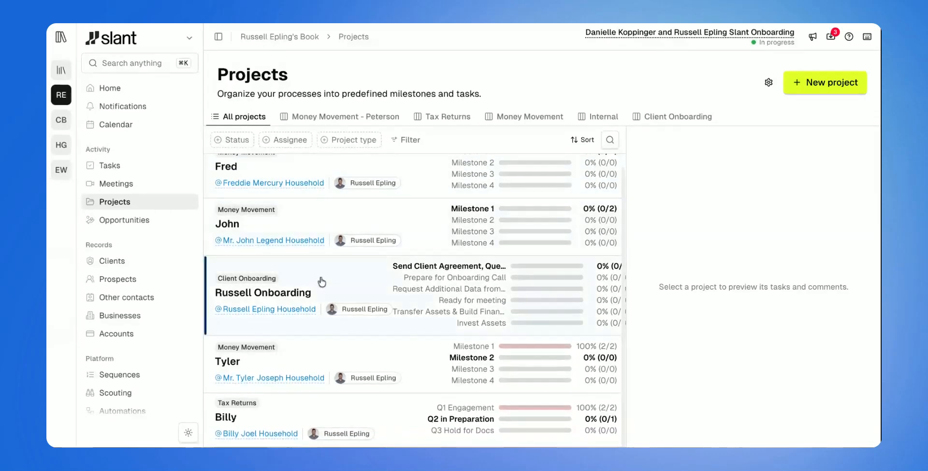
scroll(322, 281, up, 1)
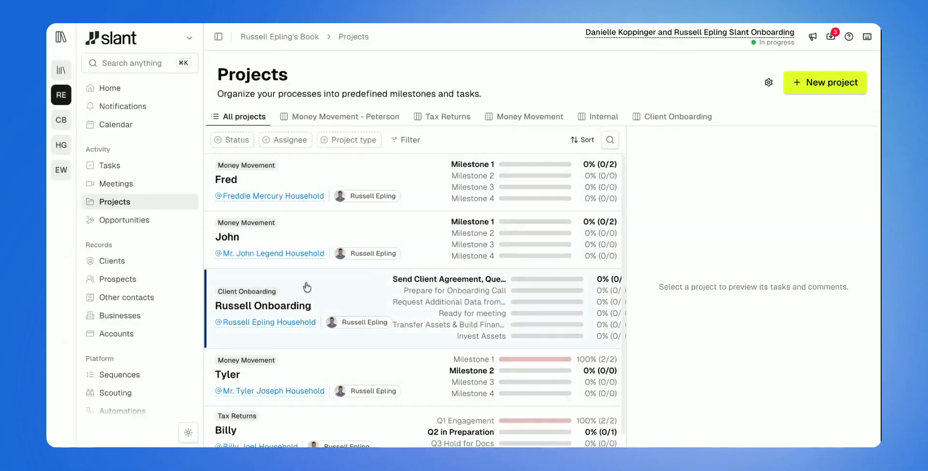
click(340, 183)
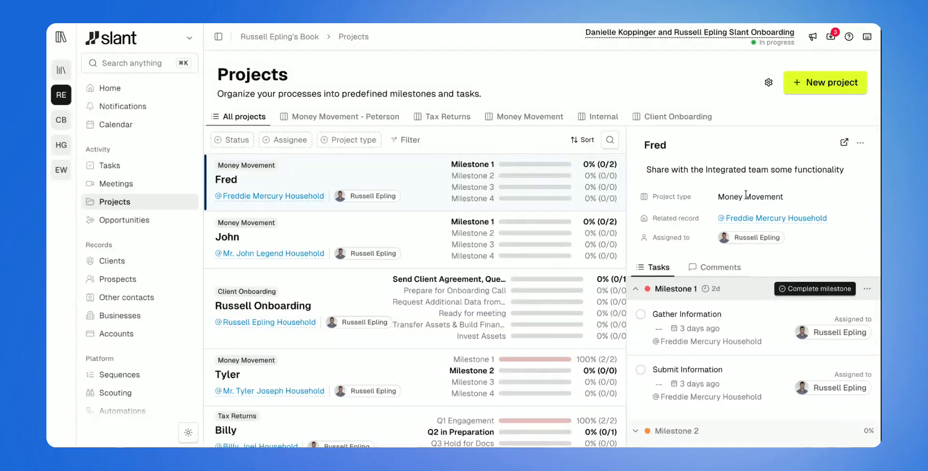
scroll(730, 360, down, 2)
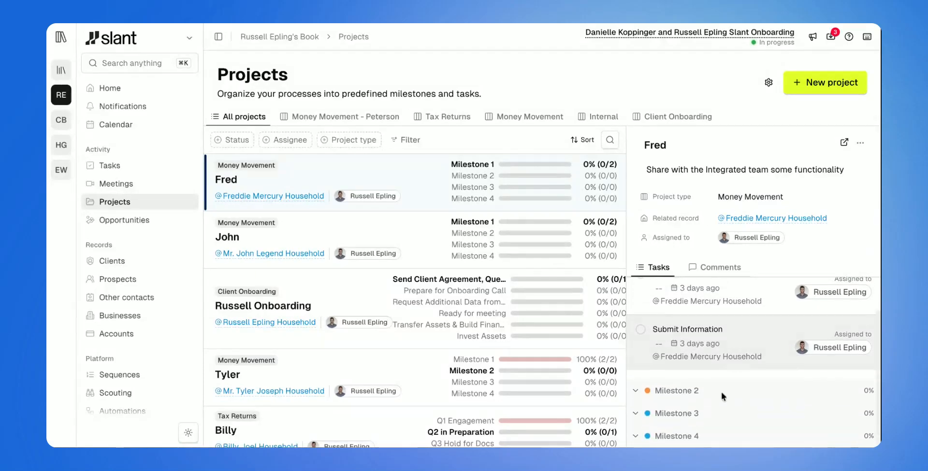
scroll(694, 414, up, 1)
scroll(694, 419, up, 1)
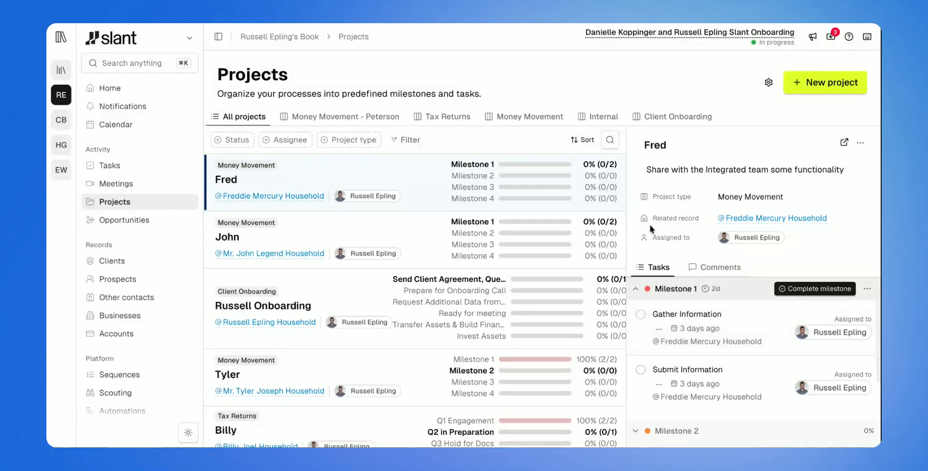
mouse_move(761, 221)
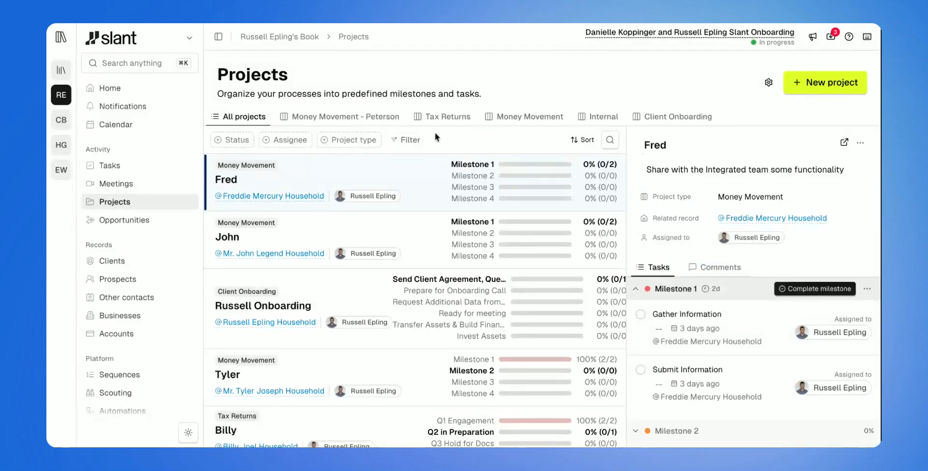
Try the In progress and Overdue options of a Status filter on the project list and remove the filter
click(231, 140)
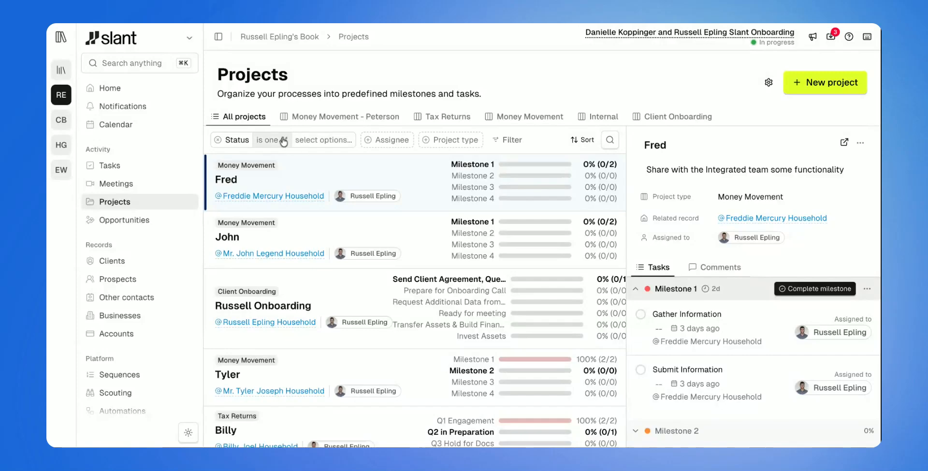
click(304, 141)
click(314, 195)
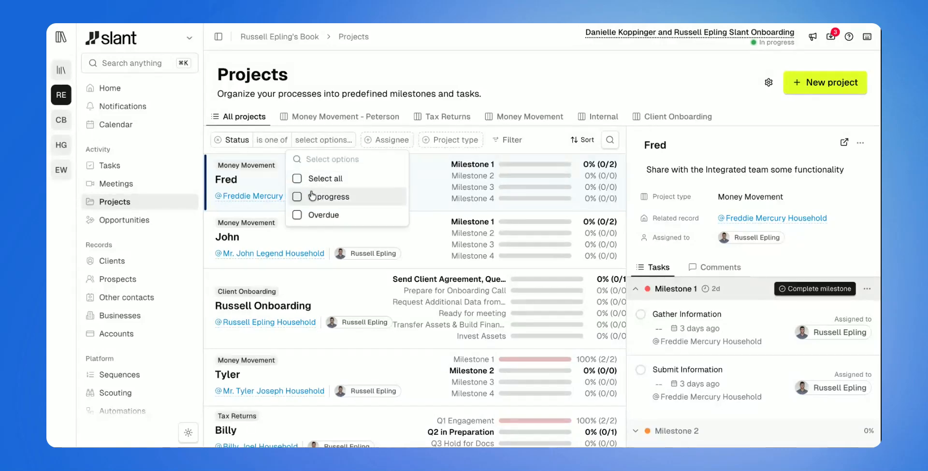
click(316, 197)
click(315, 215)
click(302, 214)
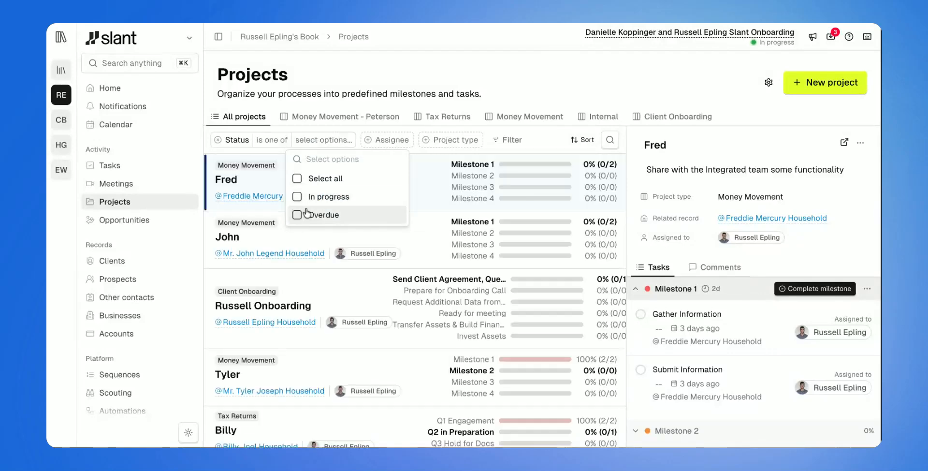
click(218, 139)
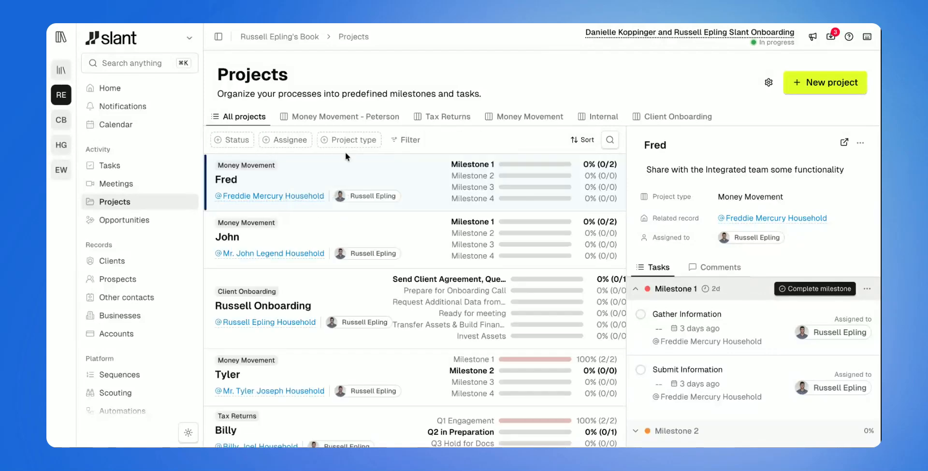
Add Assignee and Project type filters to the project list and show the additional filter choices
click(301, 143)
click(388, 140)
click(532, 139)
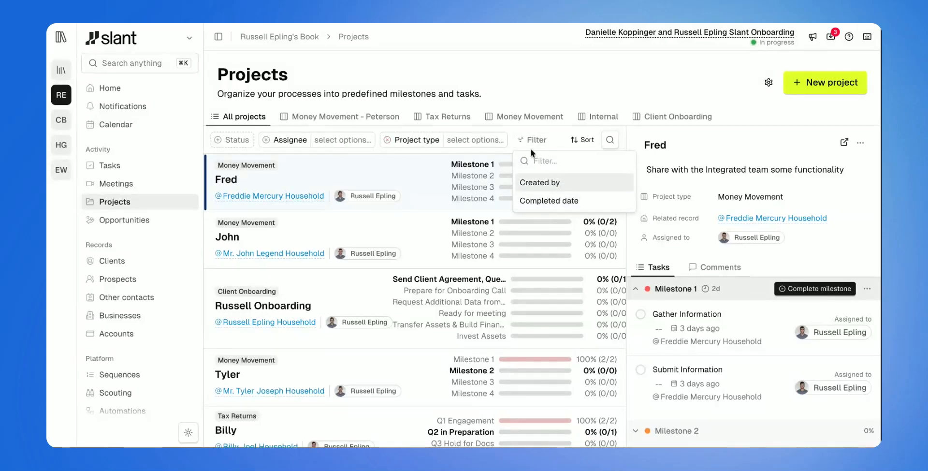
Sort the project list by Start date (newest) and open its search field
click(579, 140)
click(587, 141)
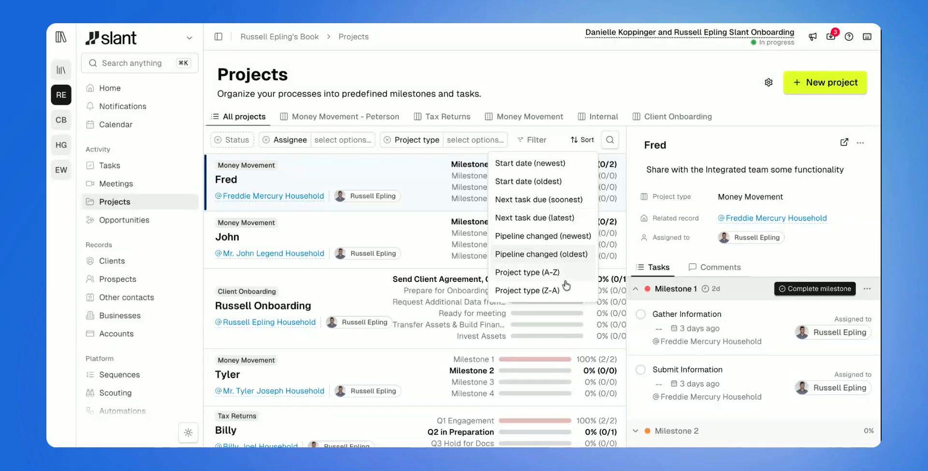
click(553, 164)
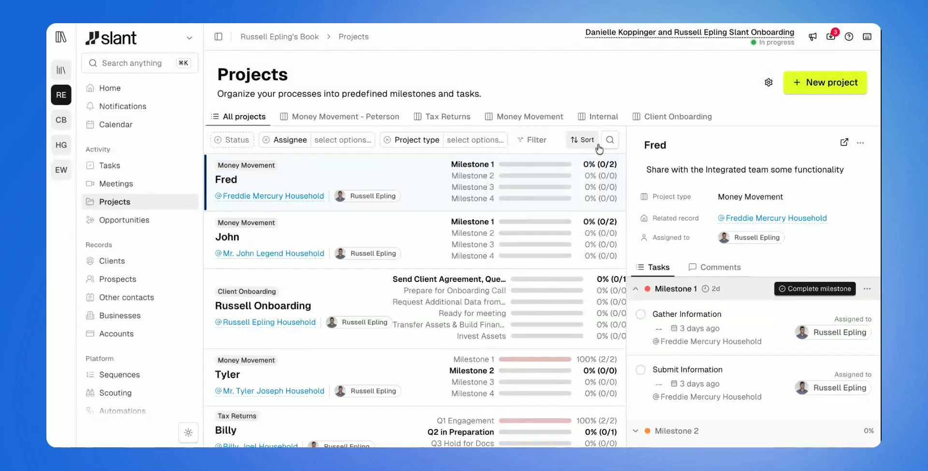
click(609, 140)
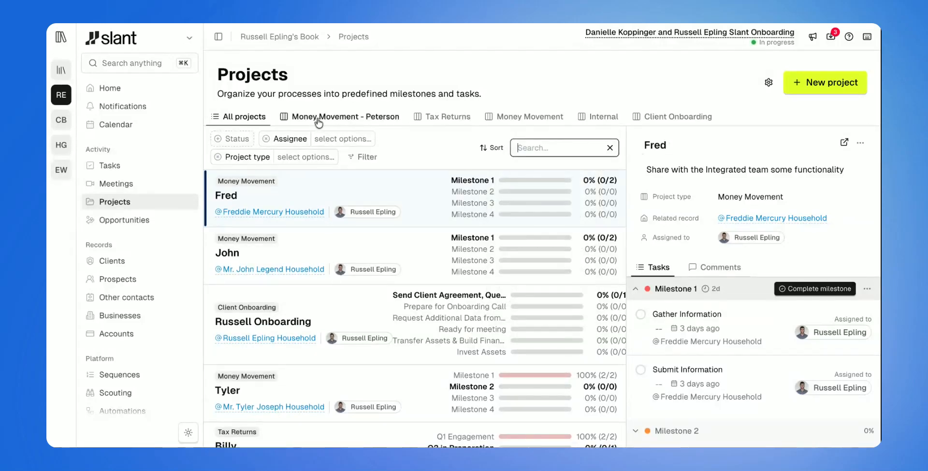
Look through the Money Movement - Peterson, Tax Returns and Money Movement boards and their project cards
click(290, 118)
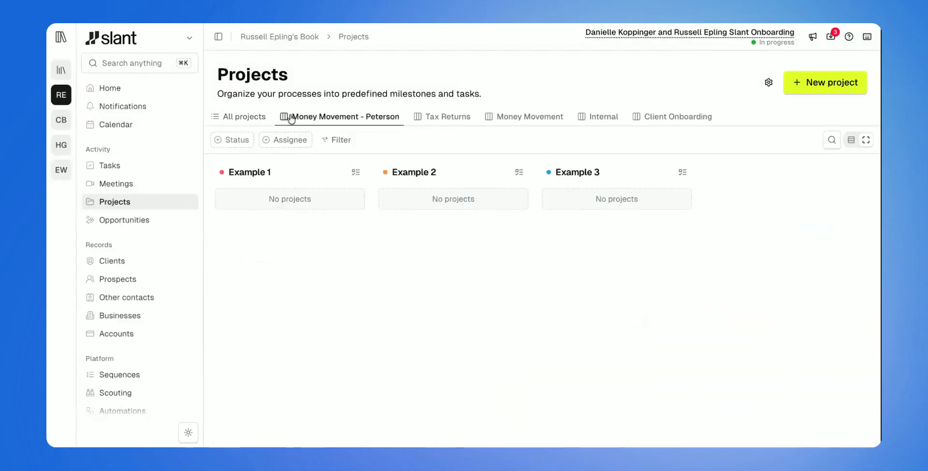
click(427, 125)
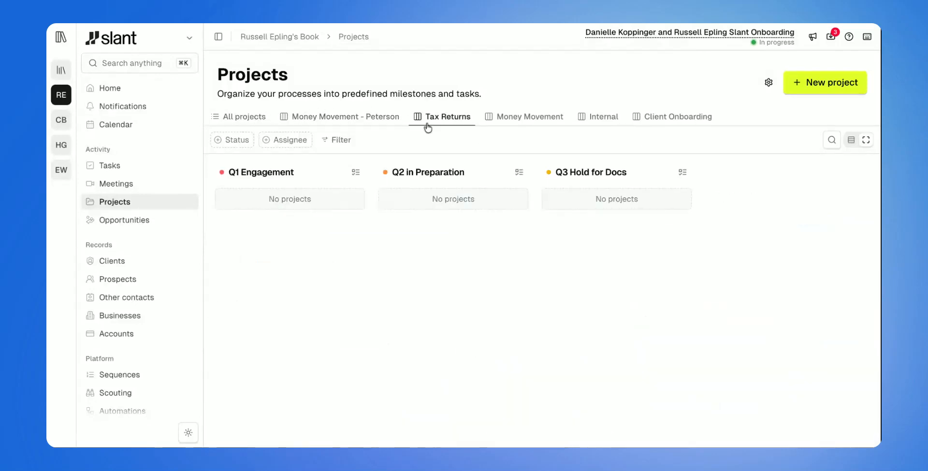
click(516, 120)
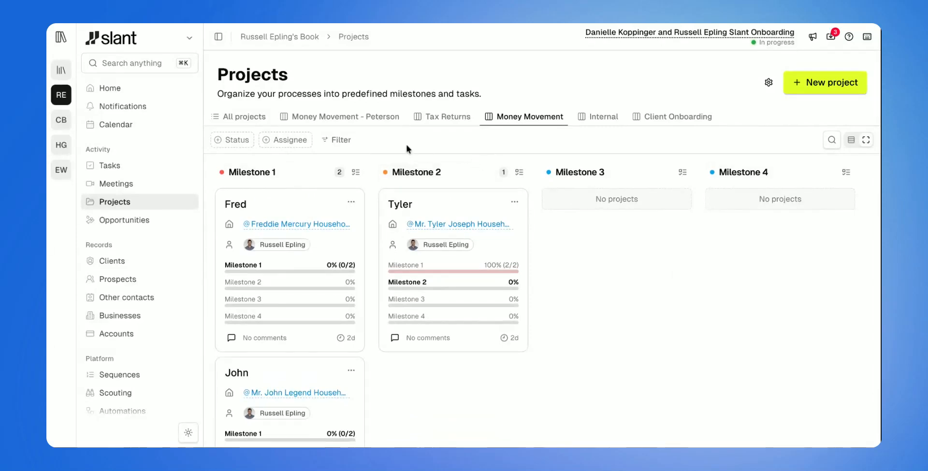
scroll(298, 171, down, 1)
scroll(297, 171, up, 1)
scroll(290, 204, down, 1)
scroll(279, 288, down, 1)
scroll(278, 288, up, 2)
Open the Client Onboarding board and examine its milestone columns and the actions available on the project card
click(650, 121)
click(330, 206)
click(387, 227)
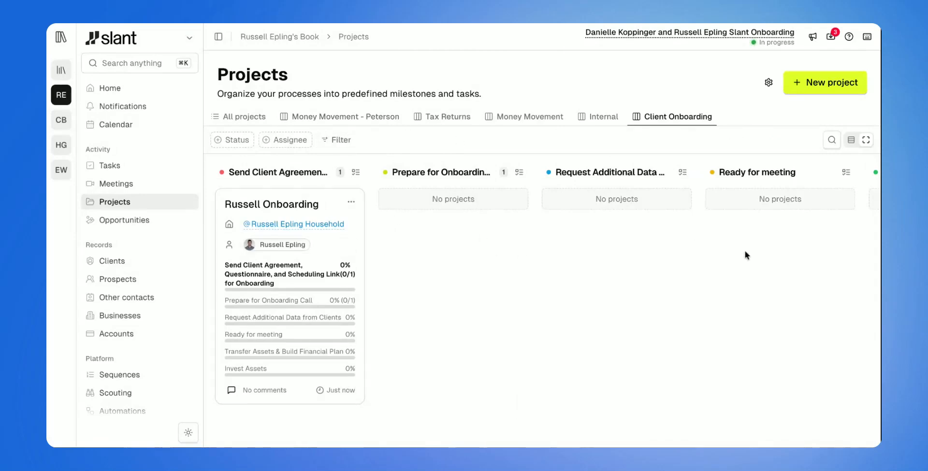
scroll(753, 248, right, 5)
scroll(752, 248, left, 5)
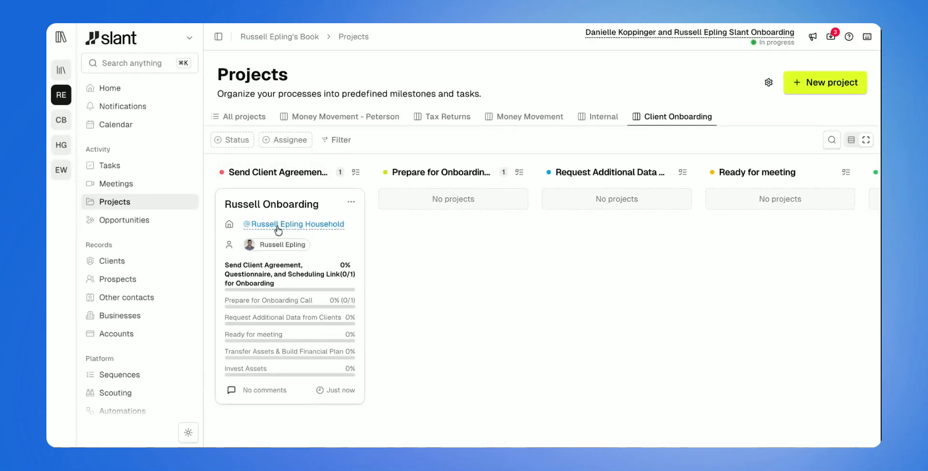
click(350, 202)
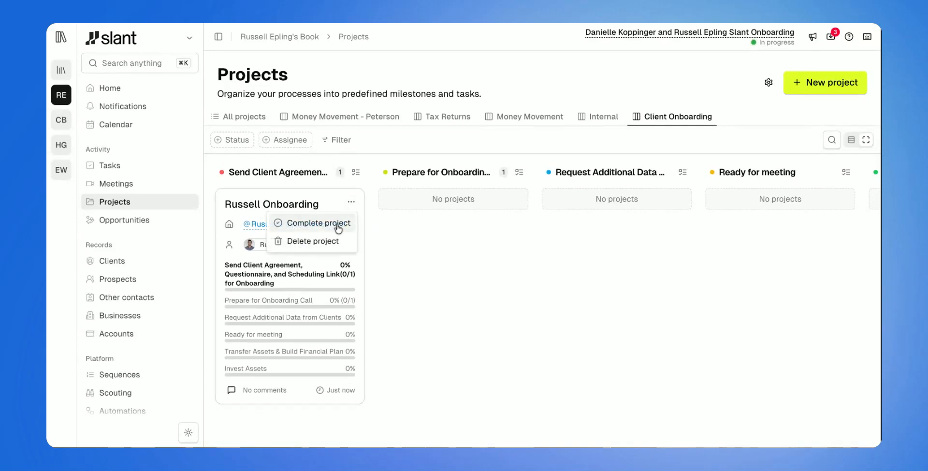
click(384, 242)
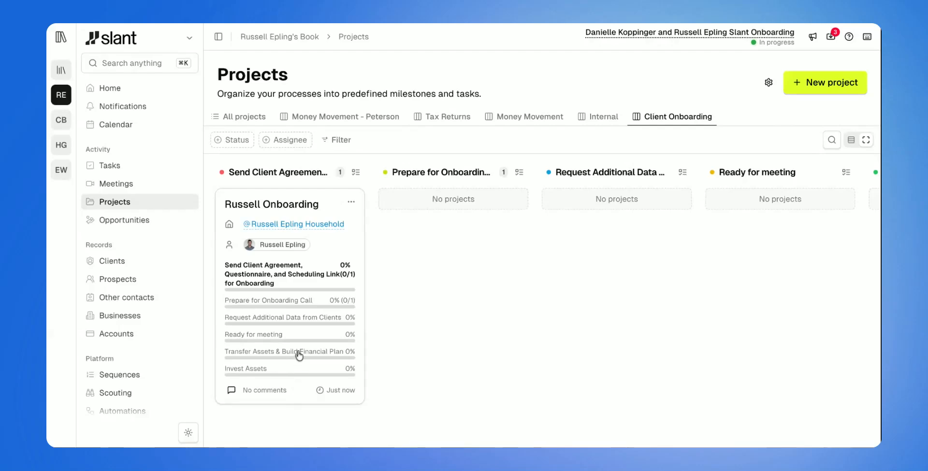
Open the onboarding project's details and expand the Prepare for Onboarding Call, Request Additional Data from Clients, Transfer Assets & Build Financial Plan and Ready for meeting milestones
click(319, 206)
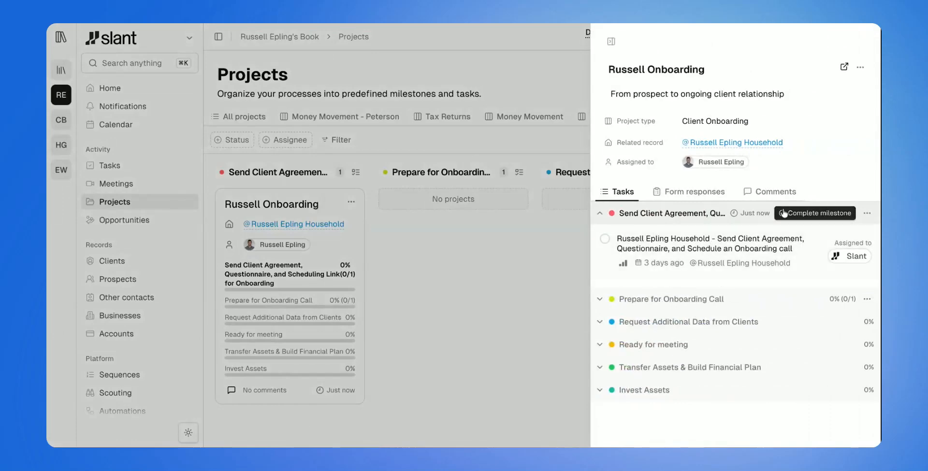
click(670, 303)
click(665, 380)
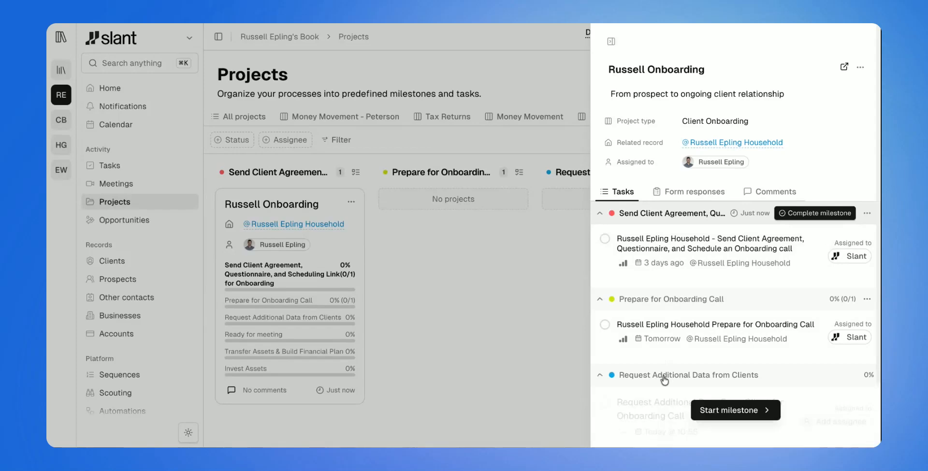
scroll(665, 380, down, 2)
click(676, 410)
scroll(676, 410, down, 2)
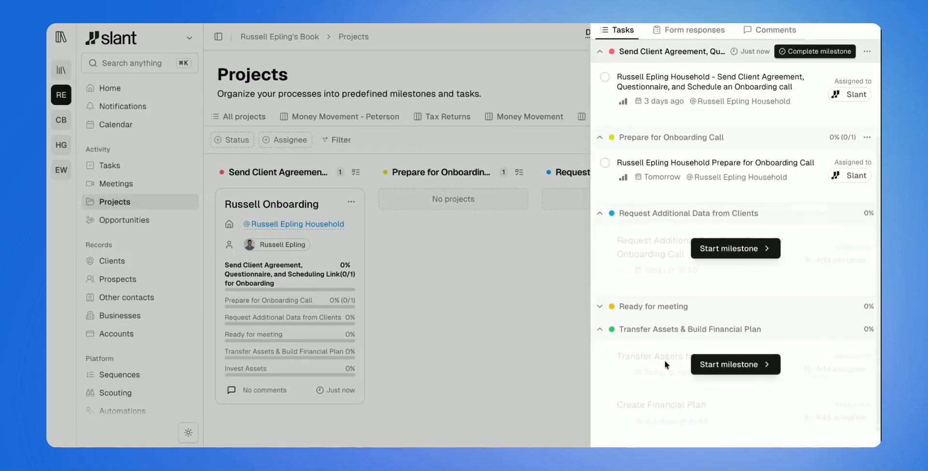
scroll(668, 157, up, 3)
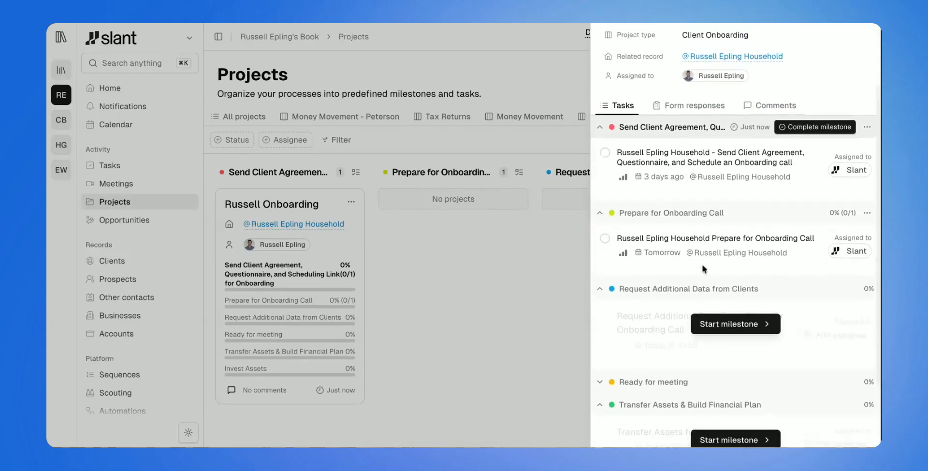
scroll(657, 193, down, 3)
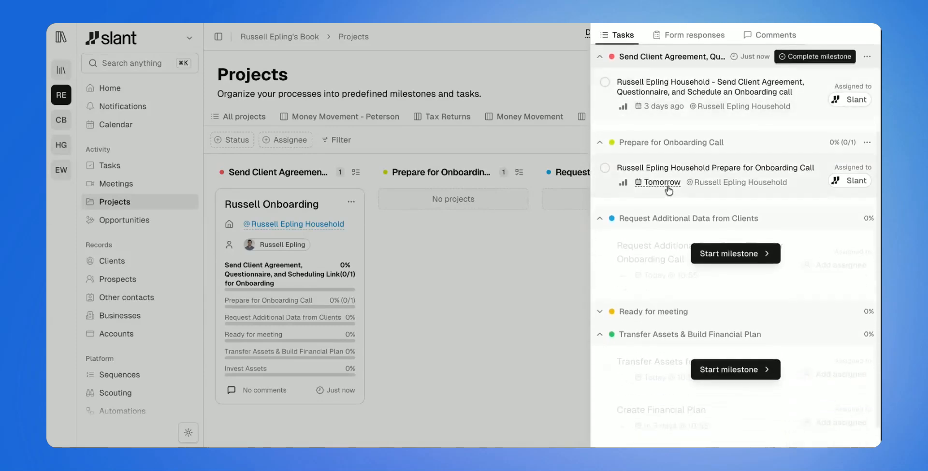
click(708, 312)
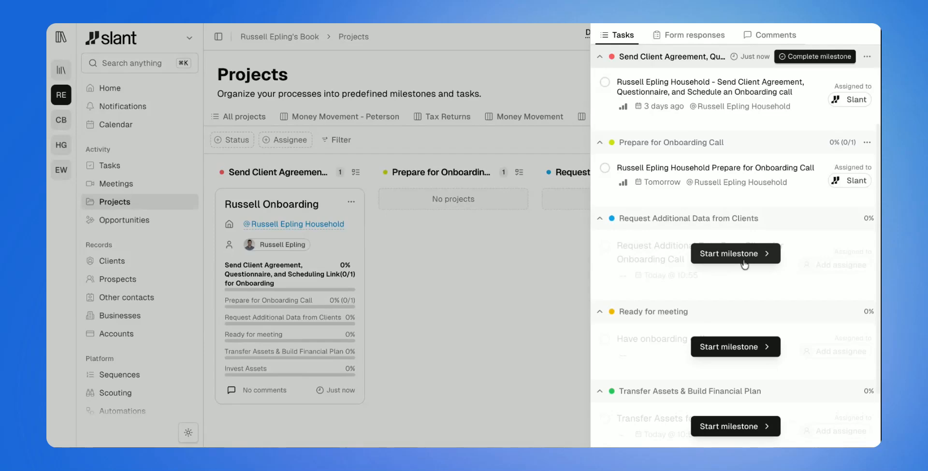
Complete the Prepare for Onboarding Call task and the Send Client Agreement, Questionnaire task, and close the project details
scroll(747, 260, down, 5)
scroll(744, 264, up, 8)
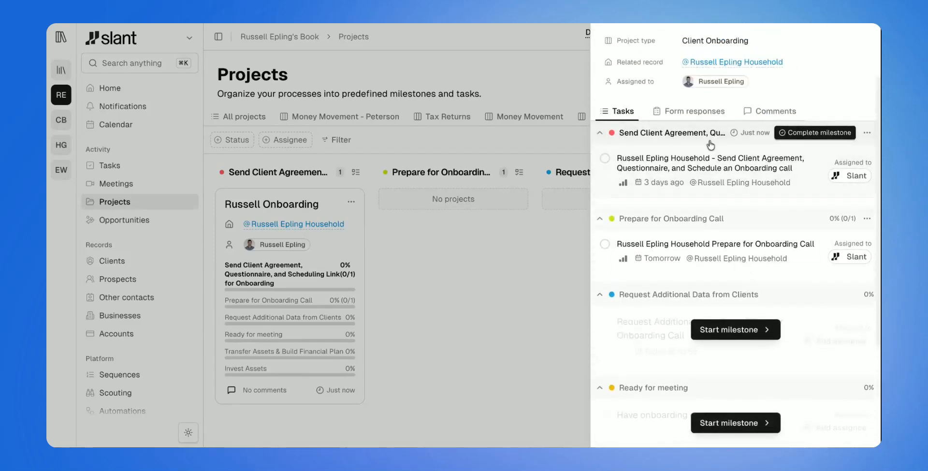
scroll(722, 193, down, 3)
scroll(706, 338, up, 4)
scroll(705, 299, up, 2)
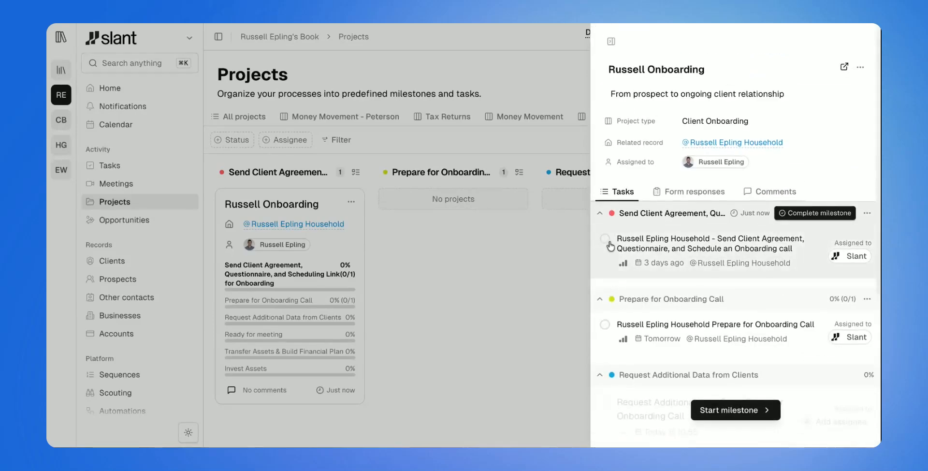
click(605, 325)
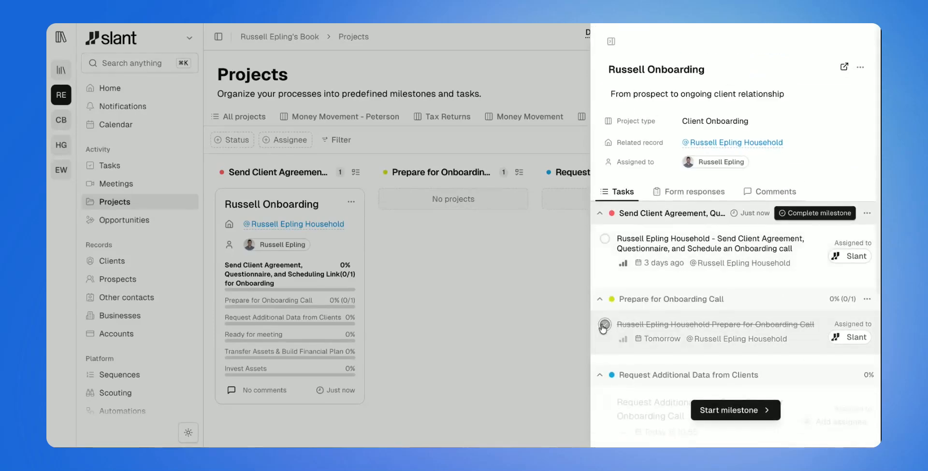
click(605, 239)
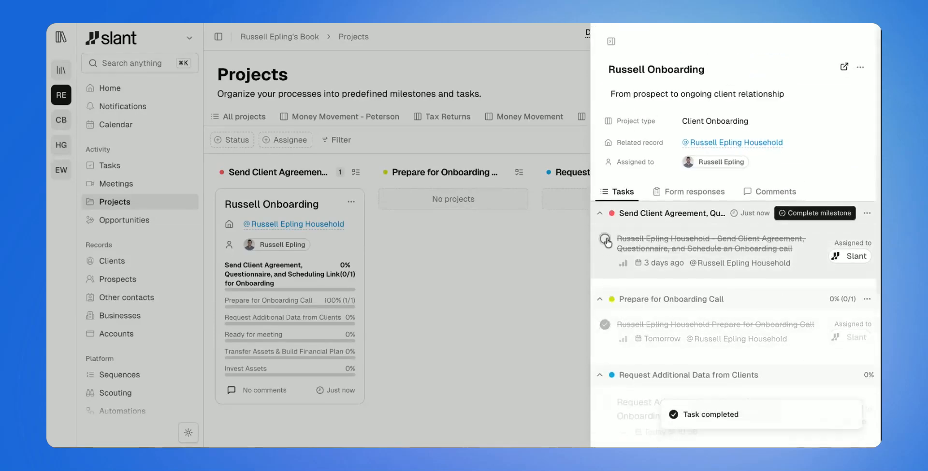
click(558, 294)
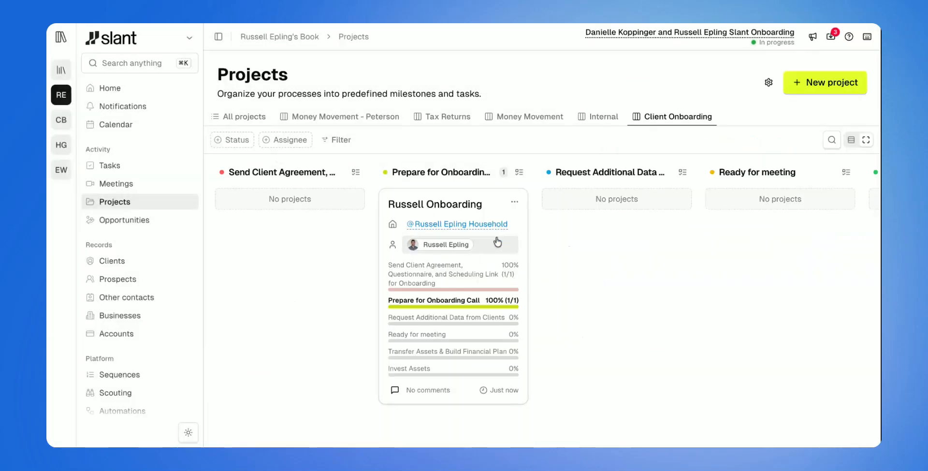
Complete the onboarding project's Prepare for Onboarding Call milestone with the outcome Onboarding Prep Complete, and close the project details
click(483, 210)
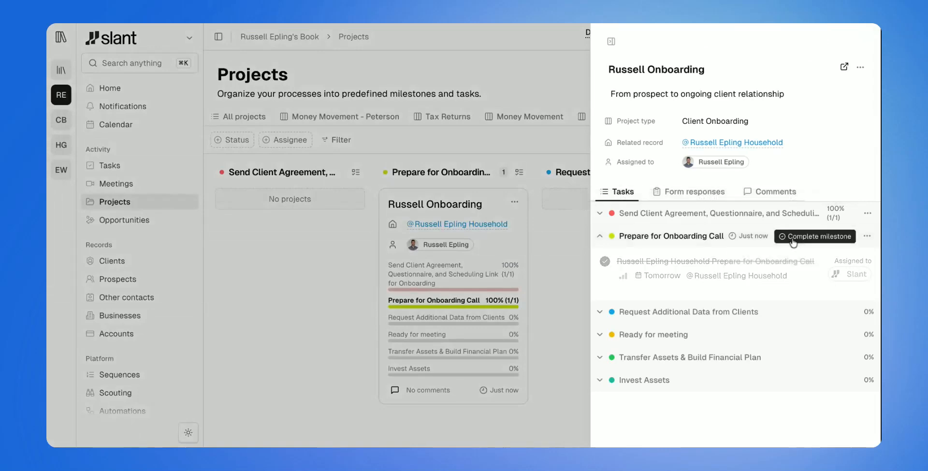
click(792, 237)
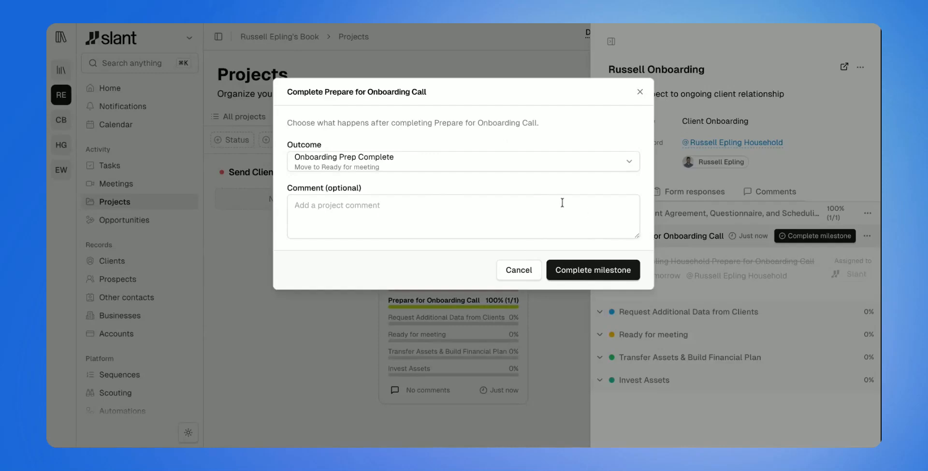
click(516, 171)
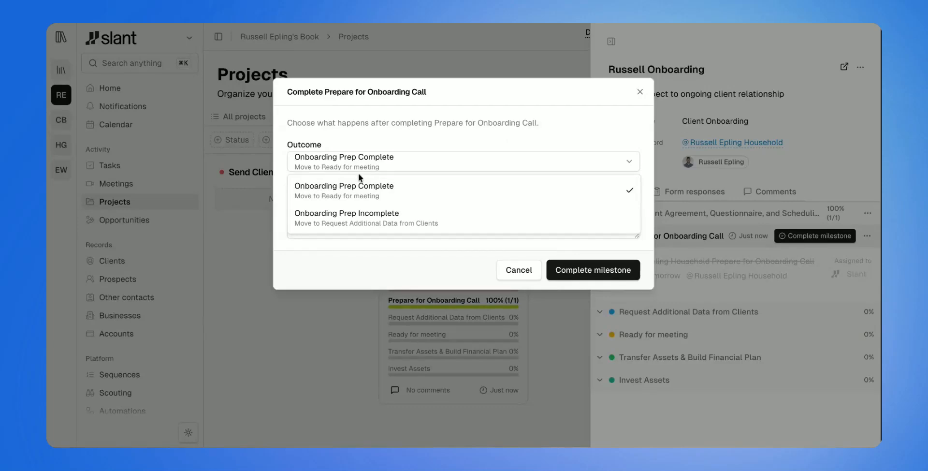
click(368, 202)
click(556, 269)
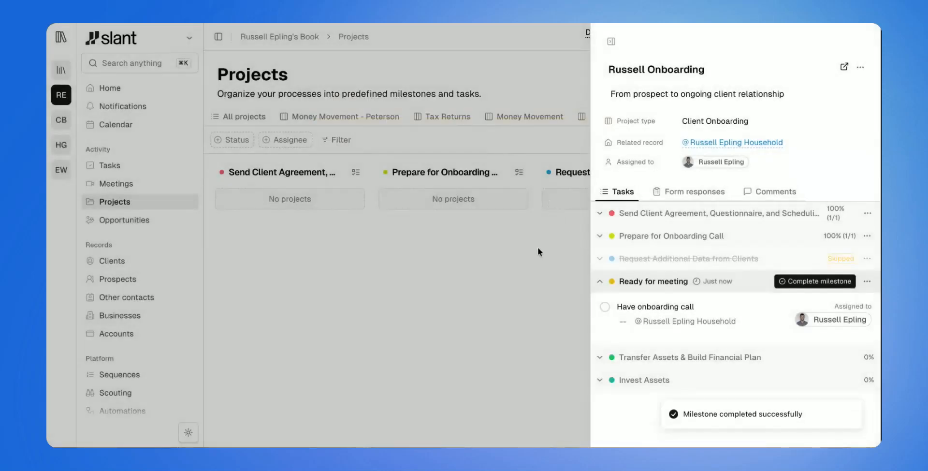
click(537, 247)
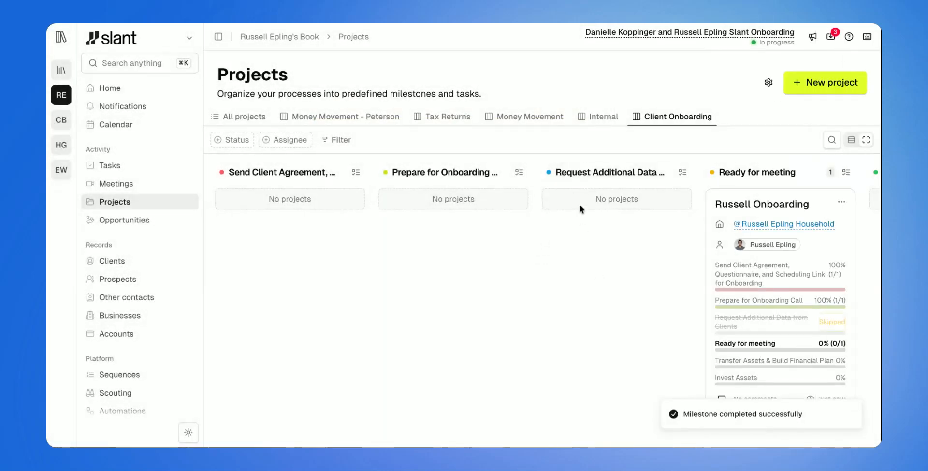
Compare the compact and expanded card layouts on the Client Onboarding board, ending on the expanded layout
scroll(613, 227, right, 5)
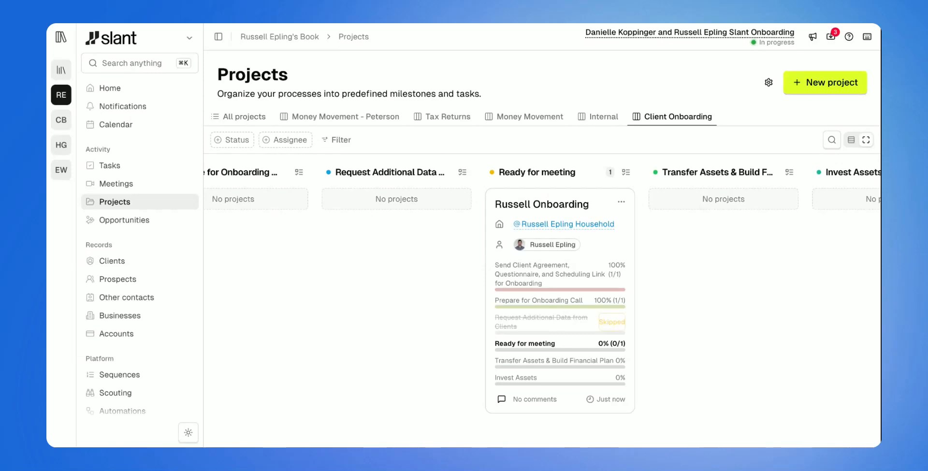
click(853, 141)
click(851, 140)
click(848, 143)
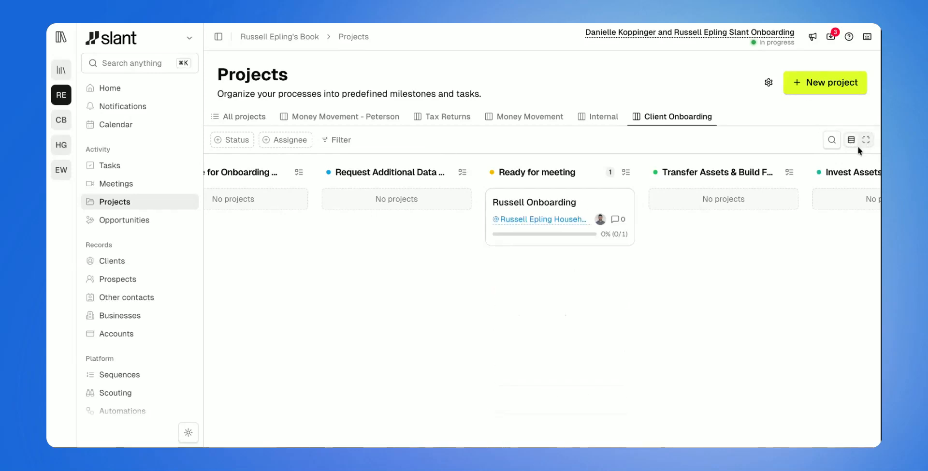
click(865, 145)
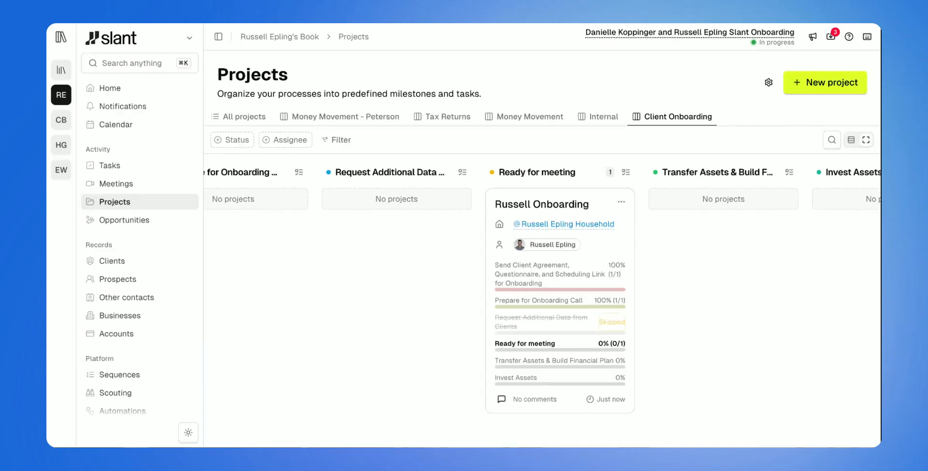
Open the onboarding project's form responses, view the Information answer in edit mode, and close the details without changing it
click(572, 204)
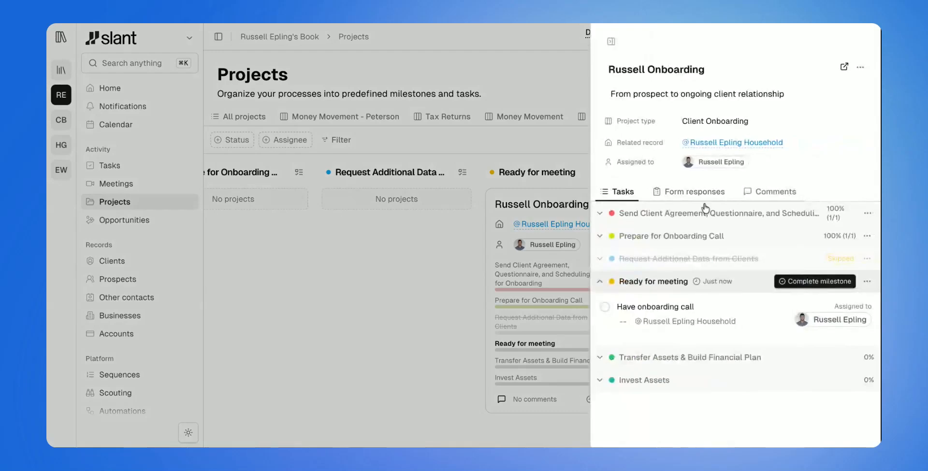
click(701, 198)
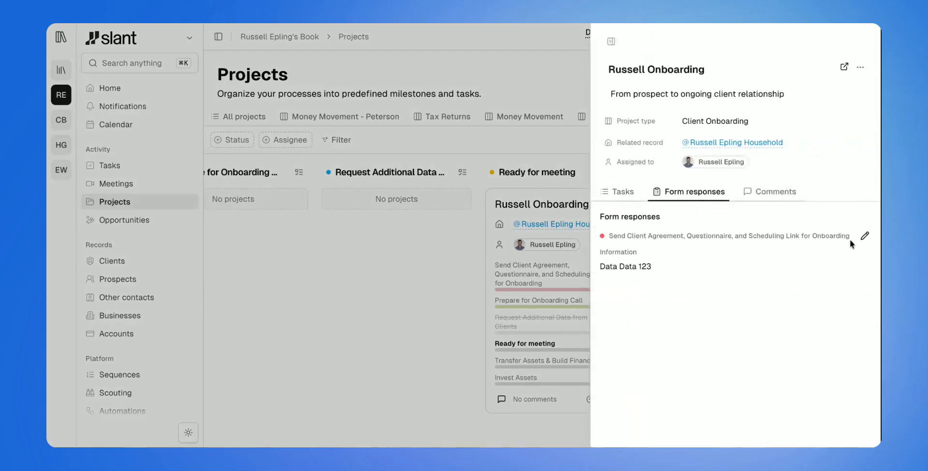
click(865, 235)
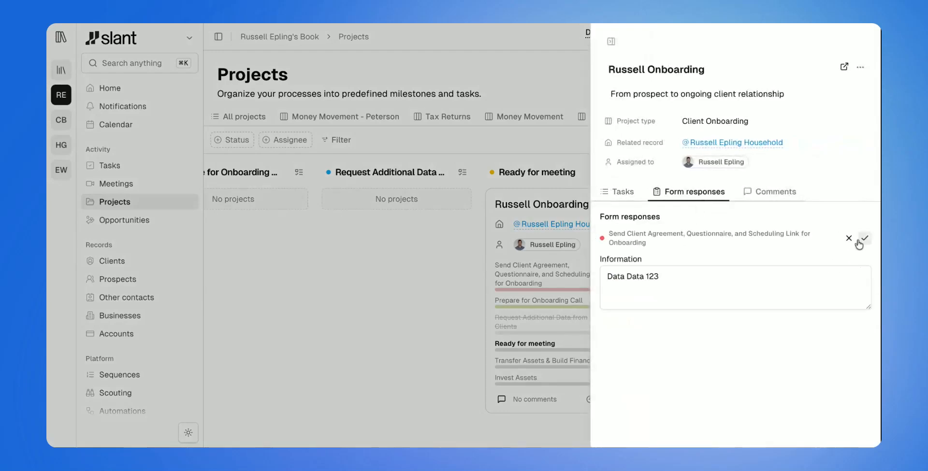
click(696, 286)
key(ctrl+shift+Left)
click(670, 288)
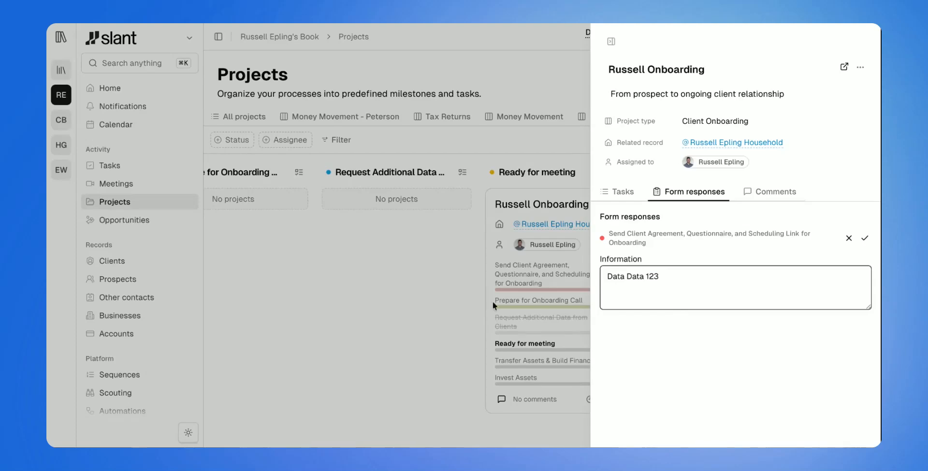
click(399, 310)
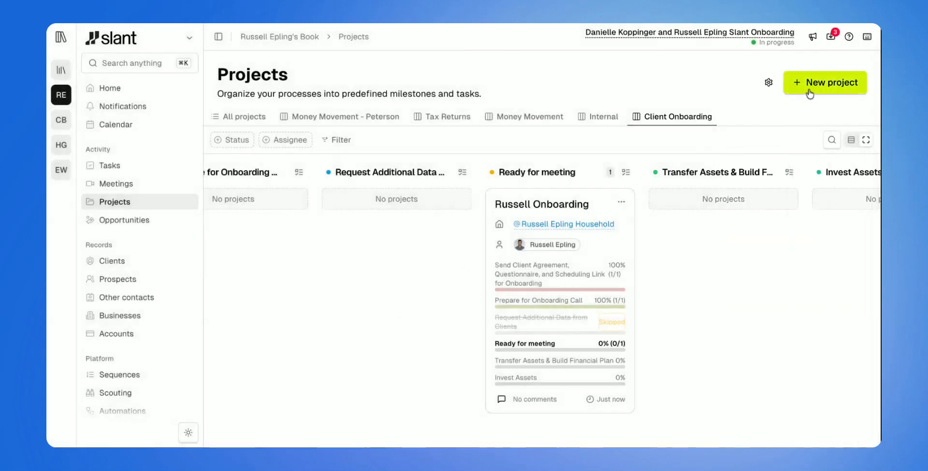
Examine the new project form's project type, household and Information fields, and cancel without creating a project
click(809, 94)
click(308, 137)
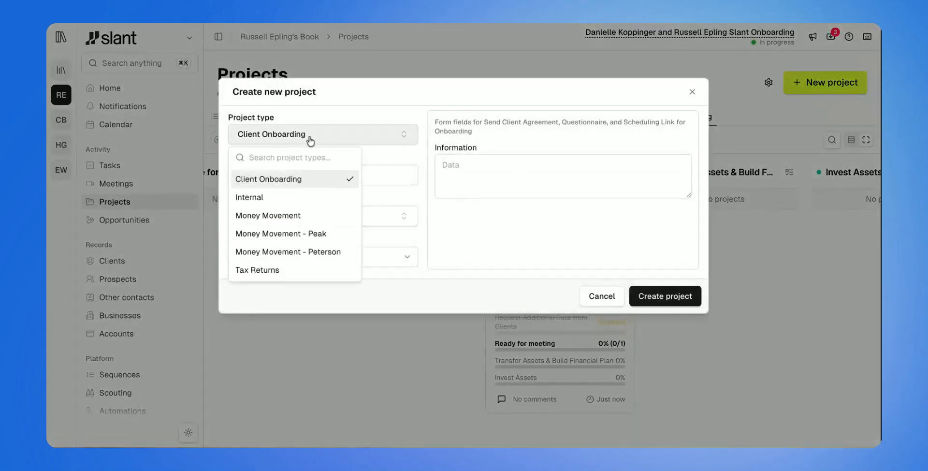
click(422, 199)
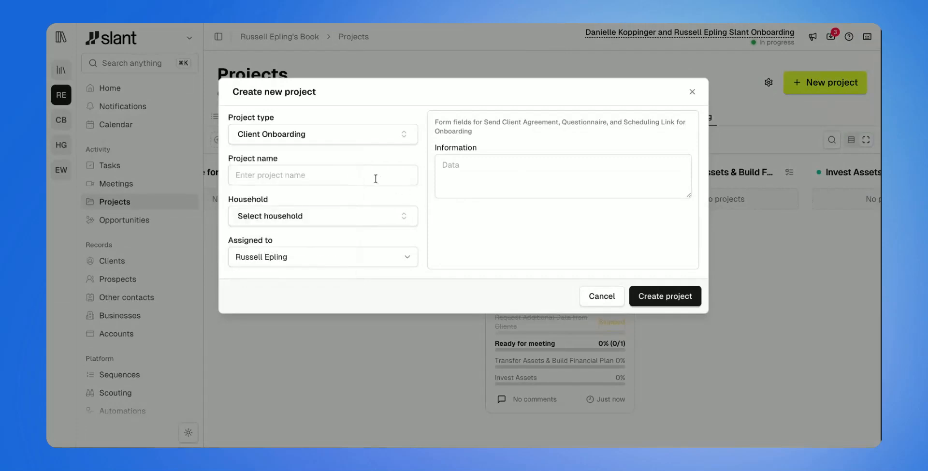
click(361, 217)
click(361, 220)
click(523, 177)
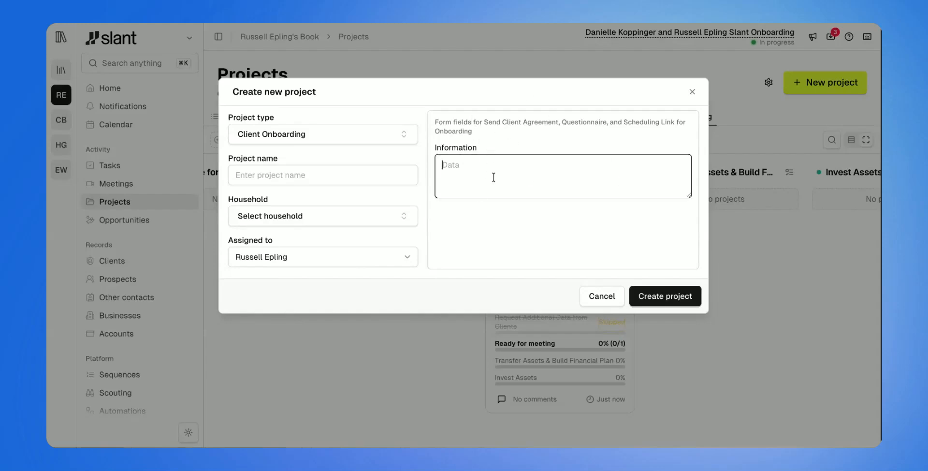
click(596, 296)
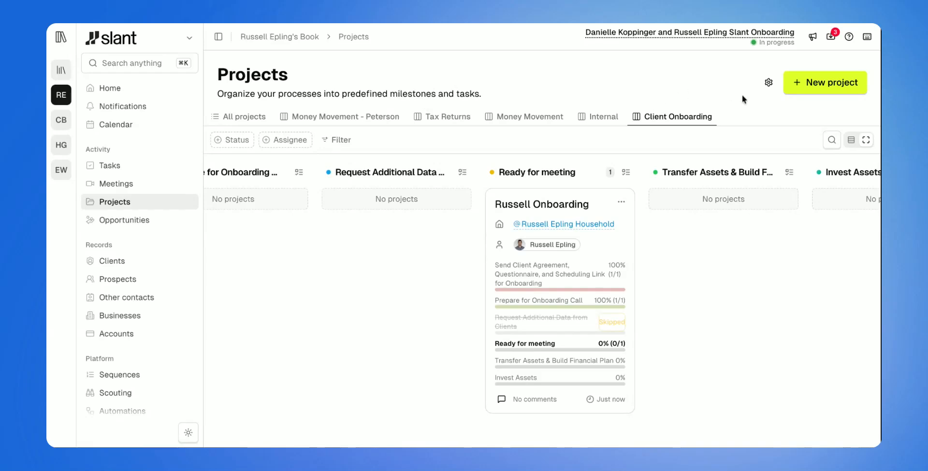
Go to the project types settings and browse the templates in the Projects library, closing the library without installing one
click(768, 83)
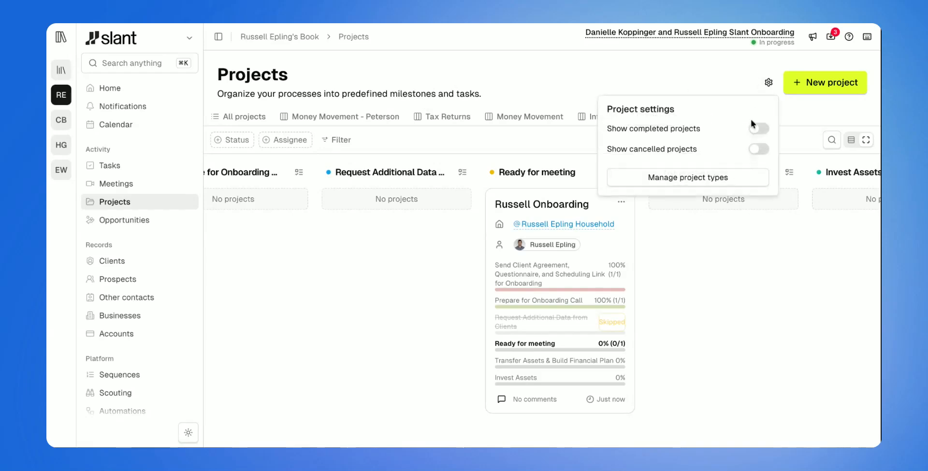
click(720, 177)
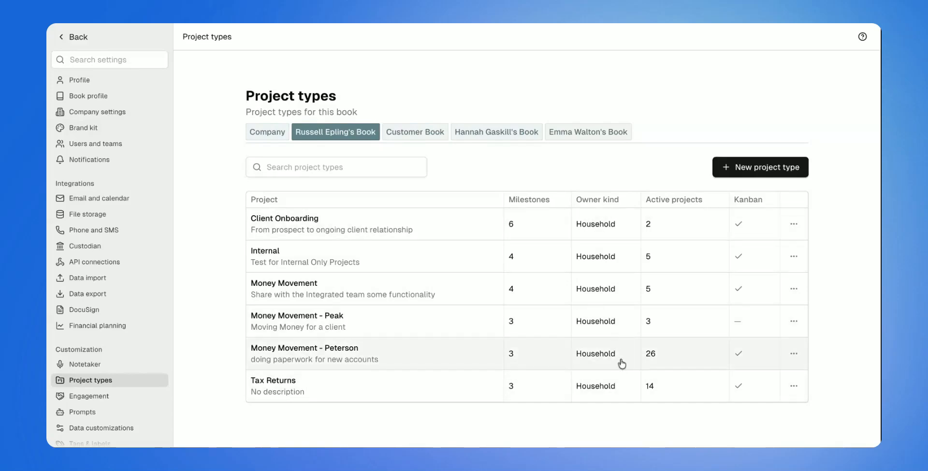
click(727, 178)
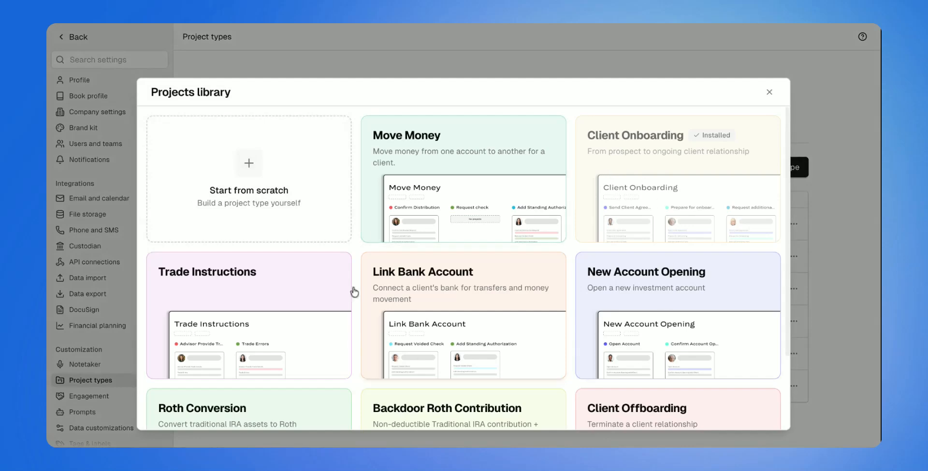
scroll(523, 207, down, 2)
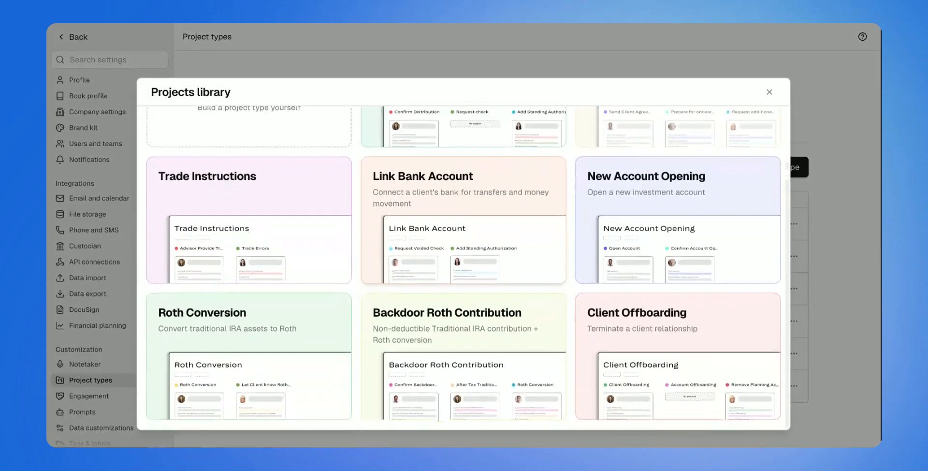
scroll(632, 283, up, 2)
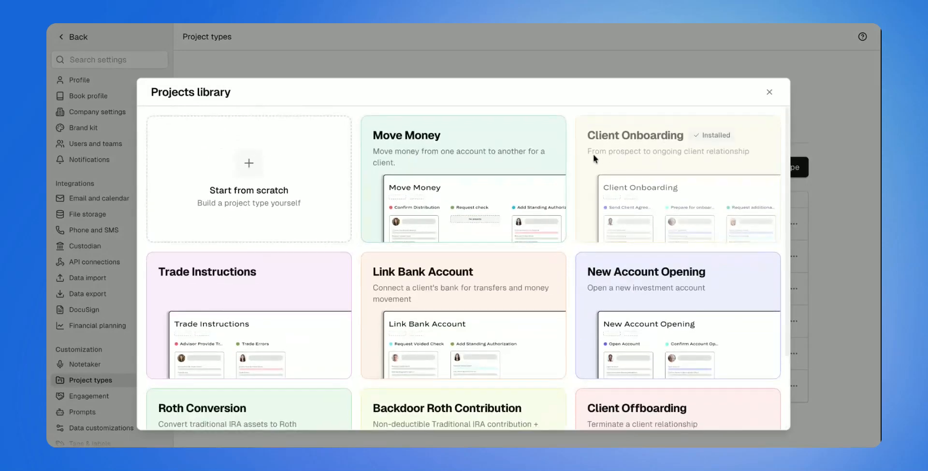
scroll(667, 154, down, 1)
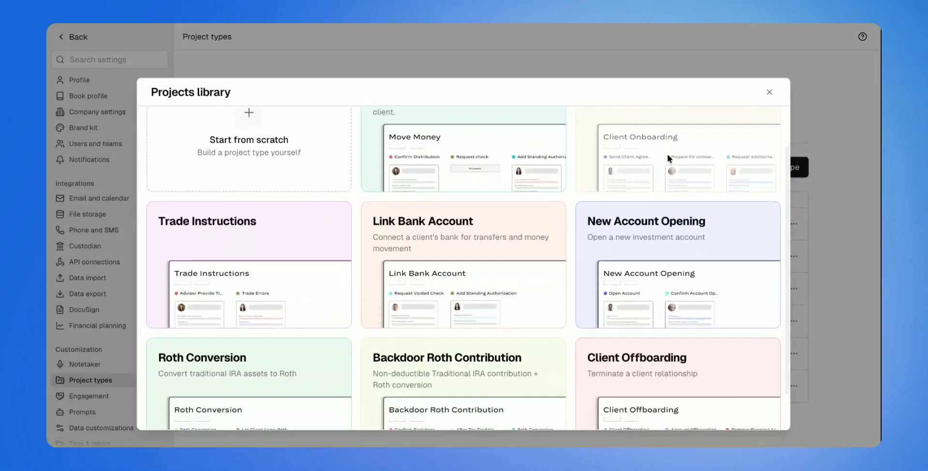
scroll(425, 290, down, 1)
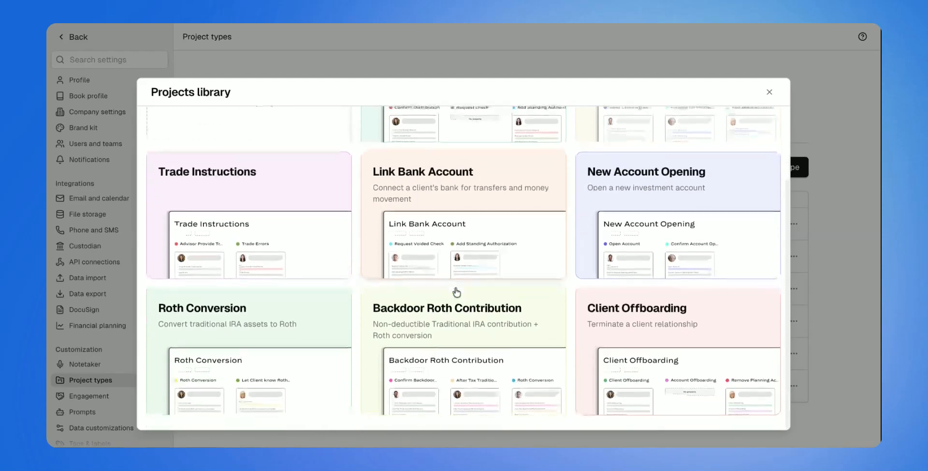
scroll(539, 272, up, 2)
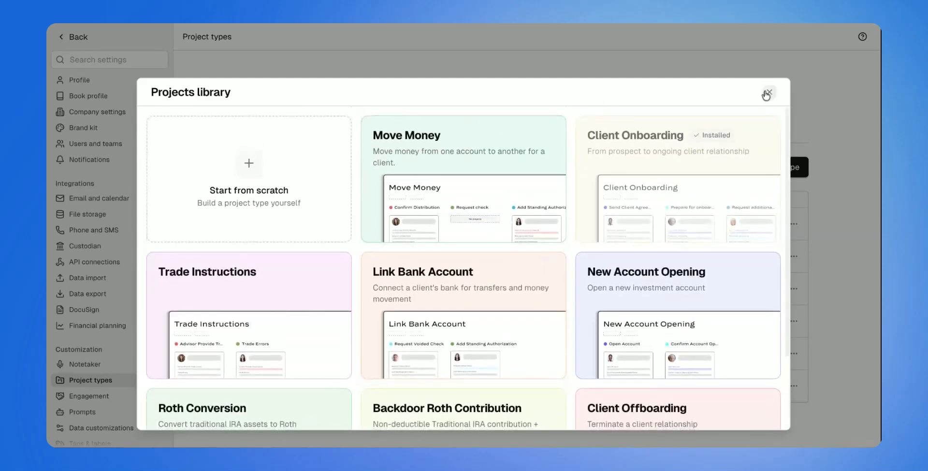
click(769, 93)
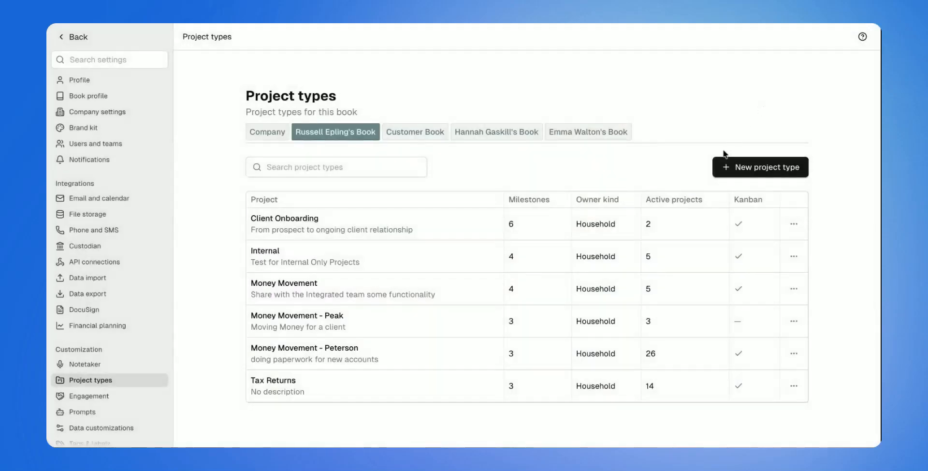
Examine the blank form for building a project type from scratch, and close it without creating one
click(723, 175)
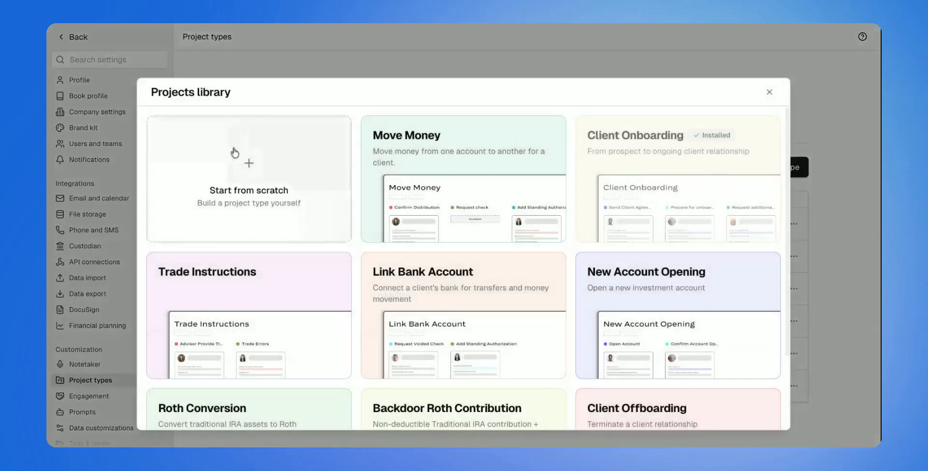
click(235, 152)
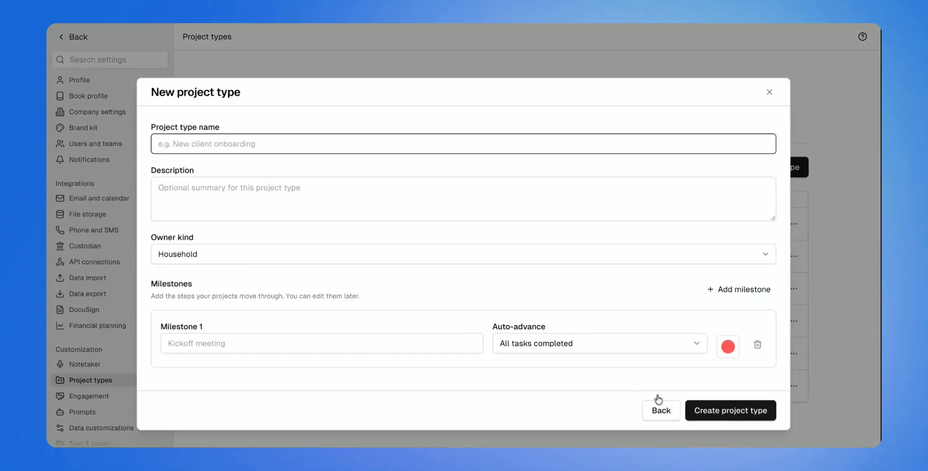
click(768, 93)
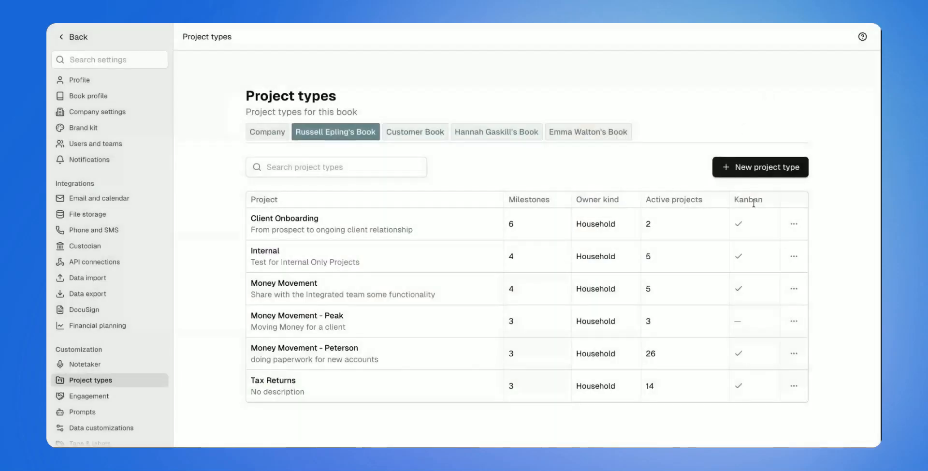
Open the Client Onboarding project type's Send Client Agreement task for editing and review its label, assignee and due date options
click(792, 233)
click(774, 250)
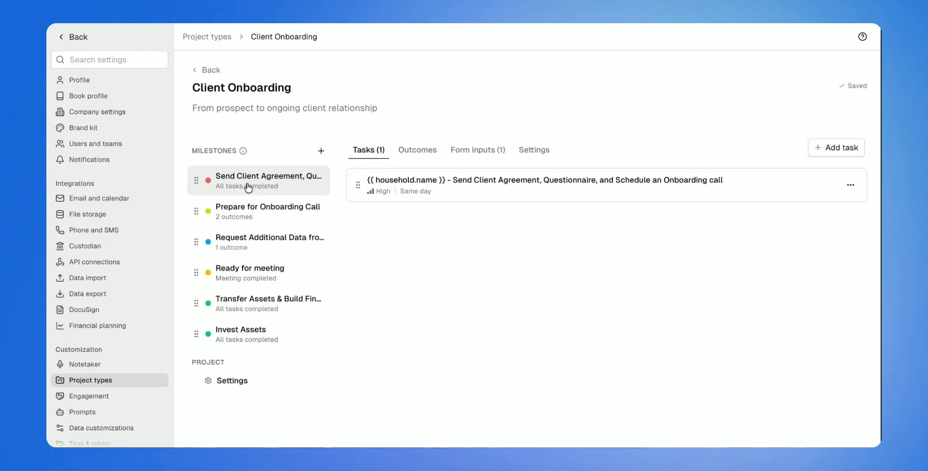
click(469, 189)
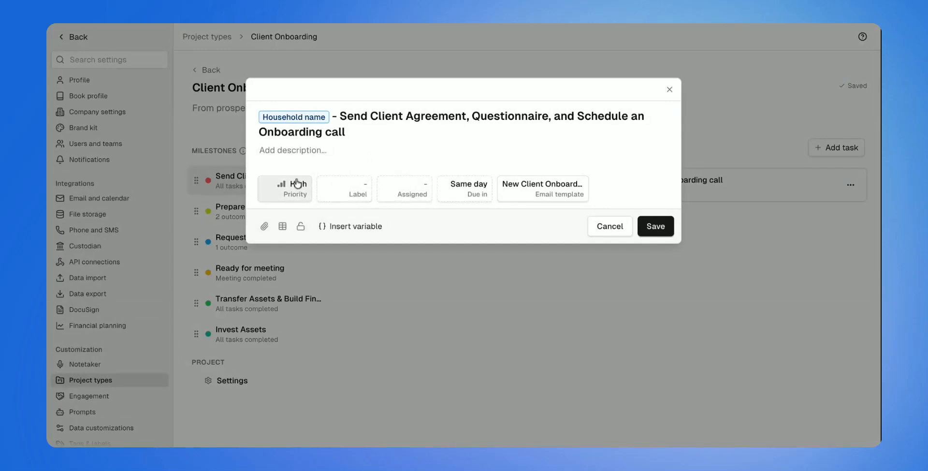
click(342, 192)
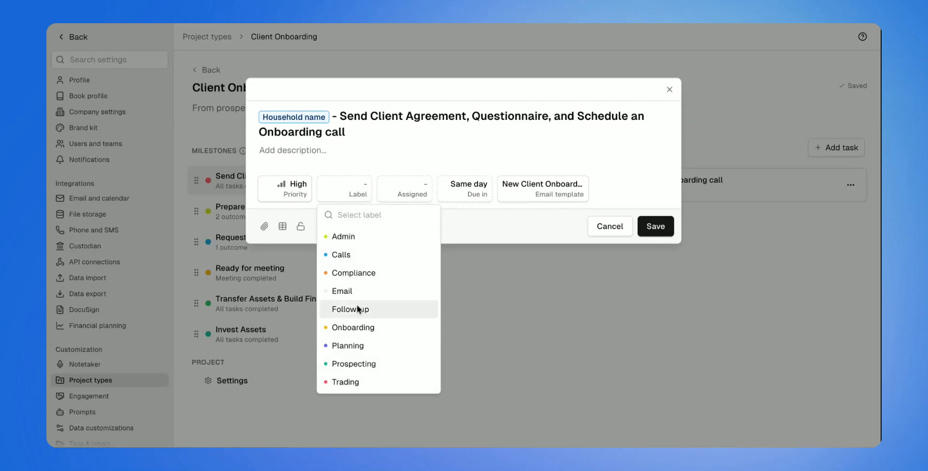
click(405, 193)
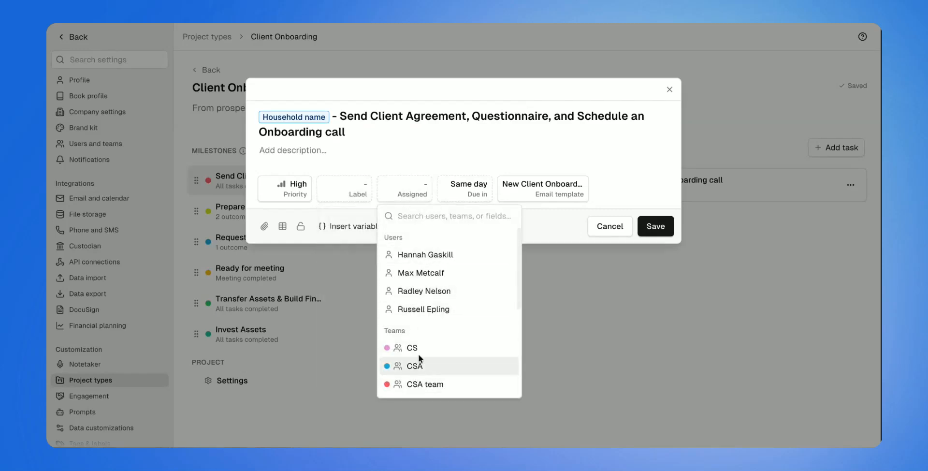
click(454, 190)
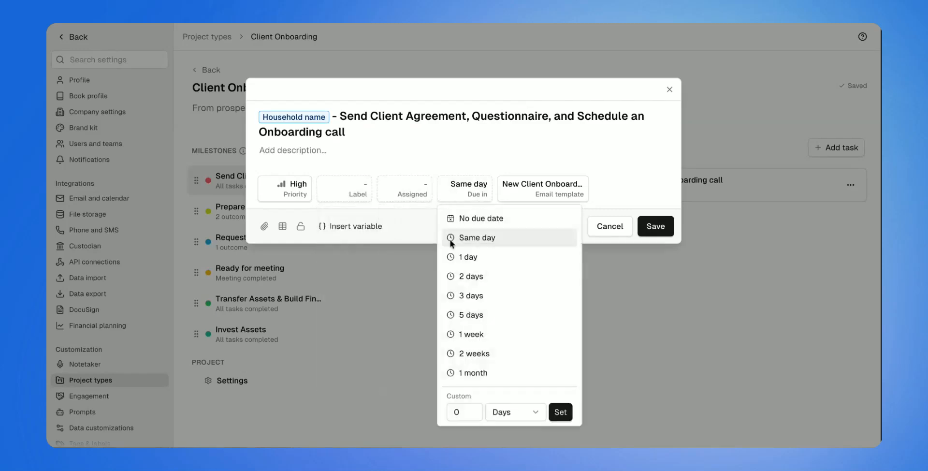
click(483, 166)
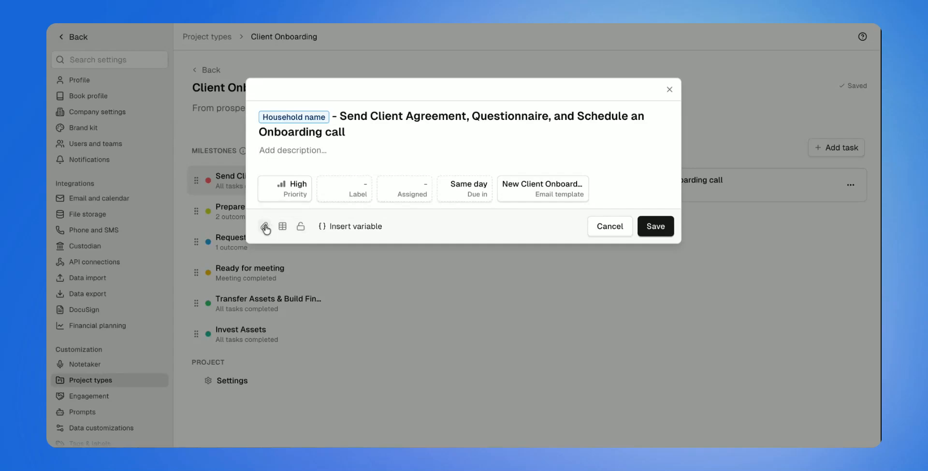
Close the task without saving and review the outcomes of the Prepare for Onboarding Call milestone, including their destinations and target milestones
click(605, 227)
click(441, 154)
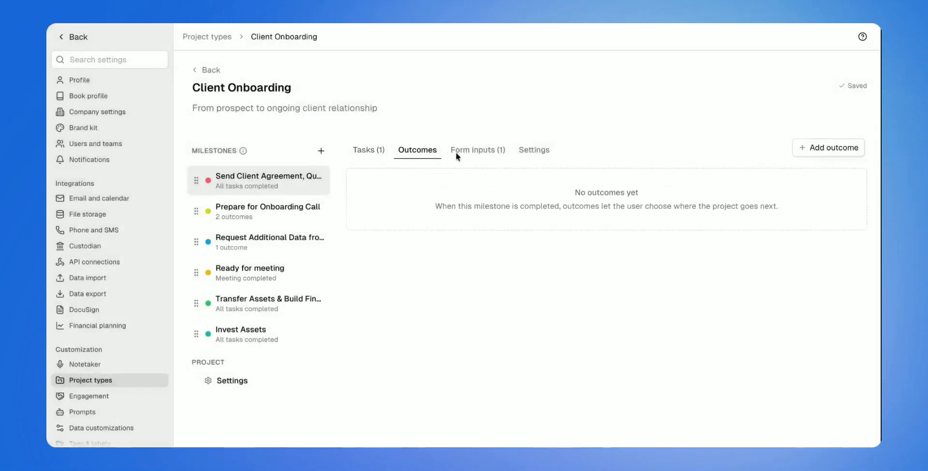
click(313, 207)
scroll(443, 220, down, 2)
scroll(443, 220, down, 2)
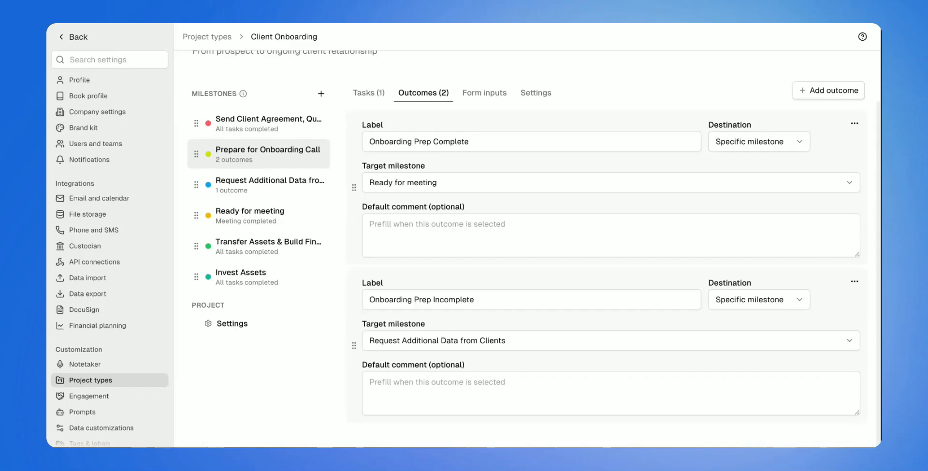
Check the form inputs of the Prepare for Onboarding Call and Send Client Agreement milestones, and view the Send Client Agreement milestone's settings
click(467, 92)
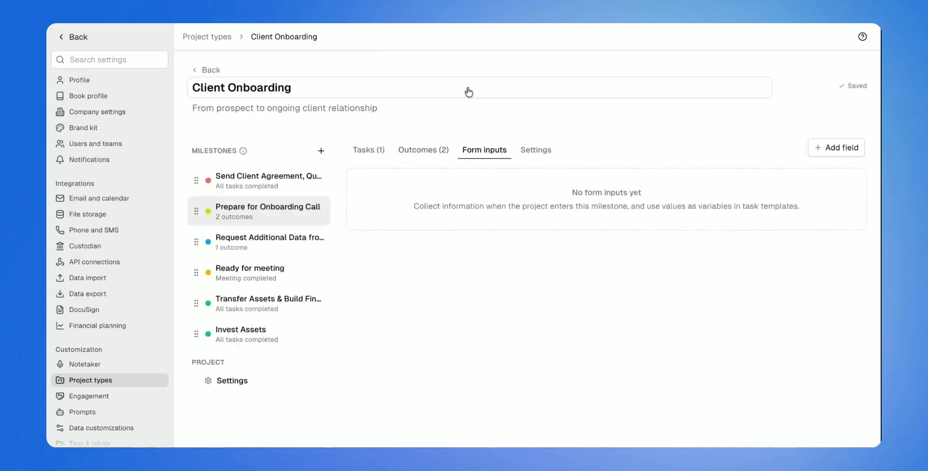
click(299, 190)
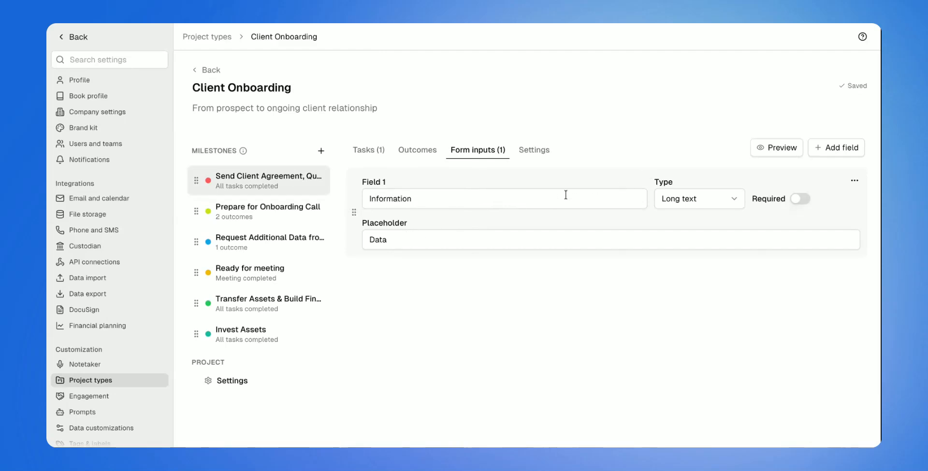
click(534, 150)
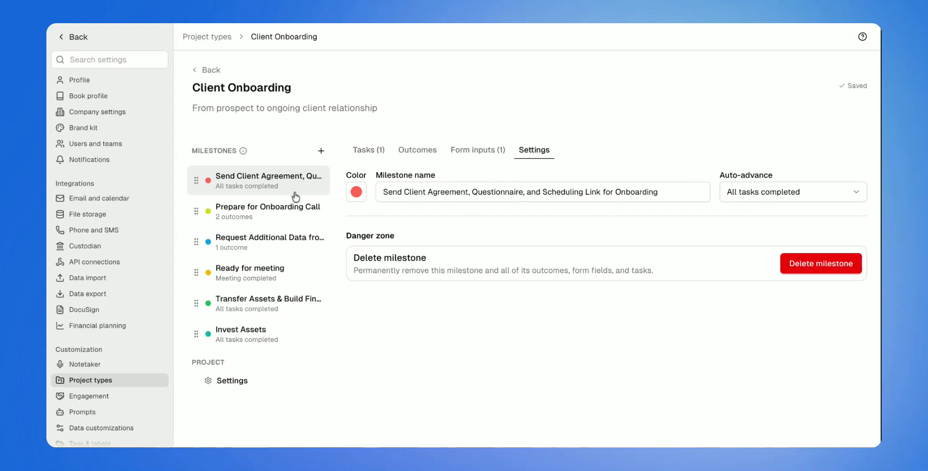
Examine the Client Onboarding project type's own settings and its owner kind options, leaving the owner kind unchanged
click(244, 380)
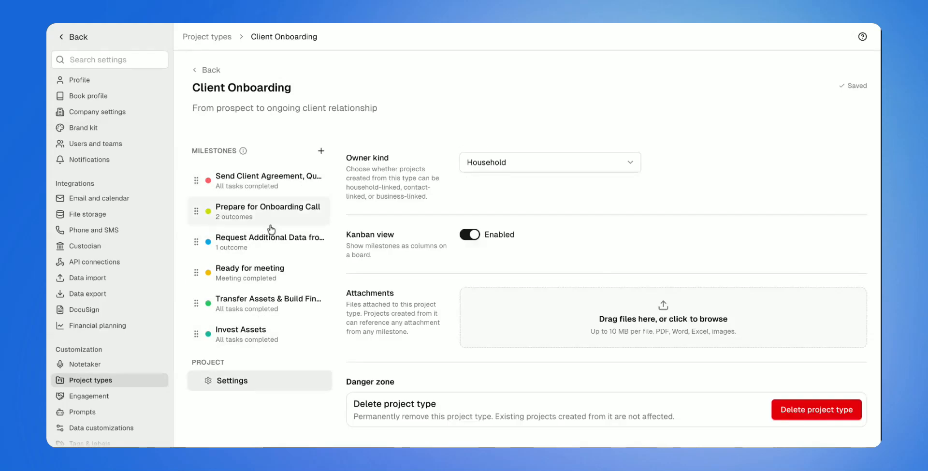
click(490, 169)
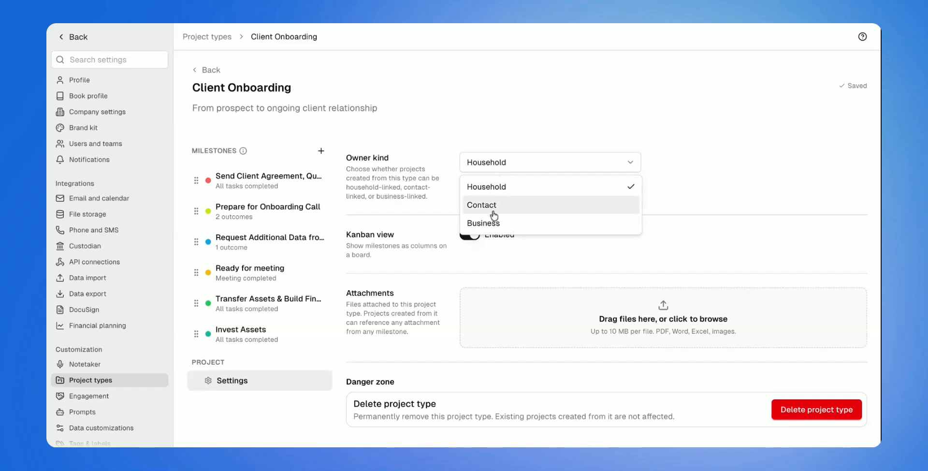
click(446, 202)
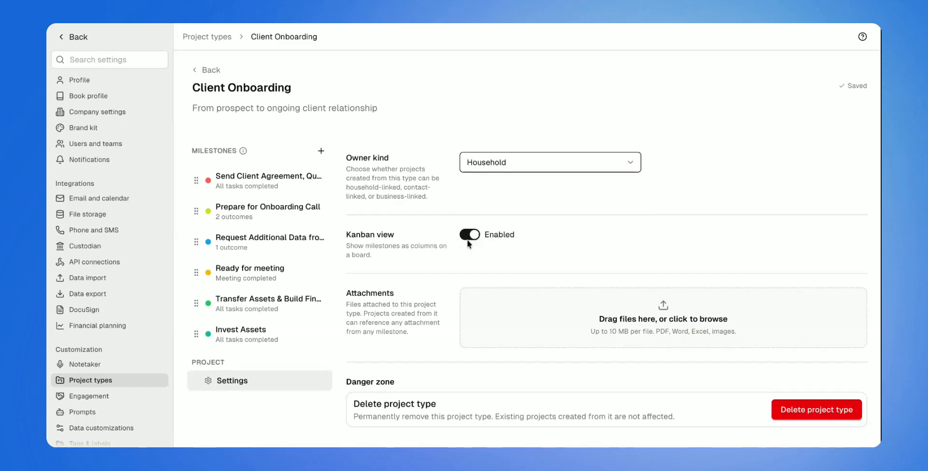
Check the actions available for Client Onboarding in the project types list, and return to the Projects page
click(202, 66)
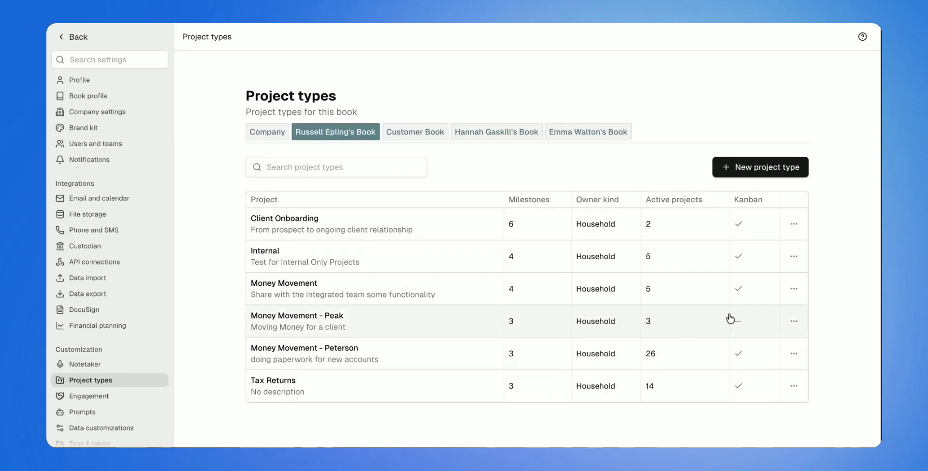
click(793, 256)
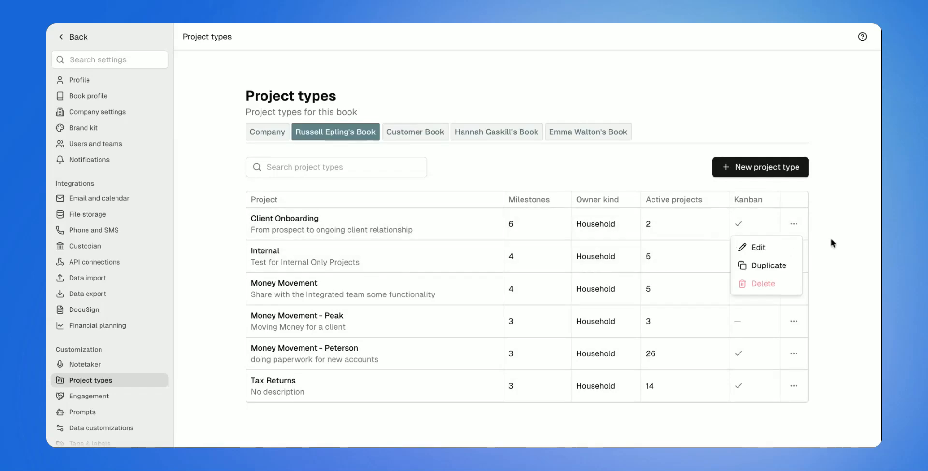
click(815, 245)
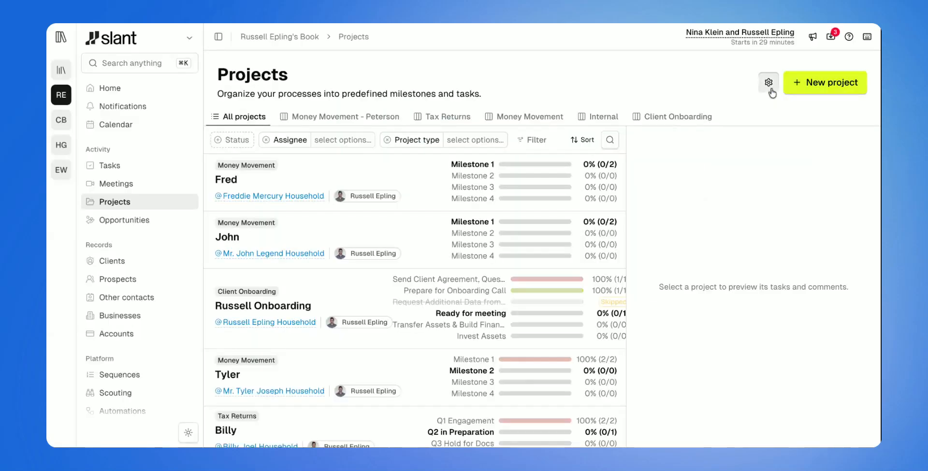
Try showing completed projects and cancelled projects in the projects list, switching each option back off
click(769, 86)
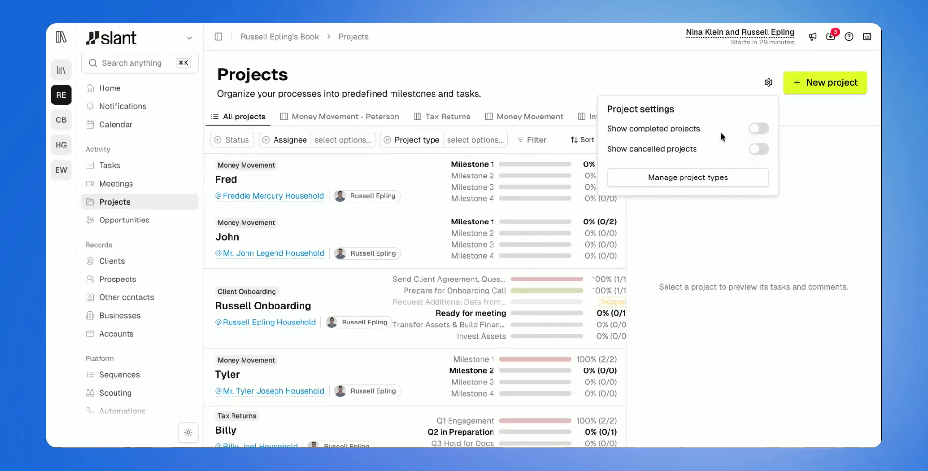
click(759, 128)
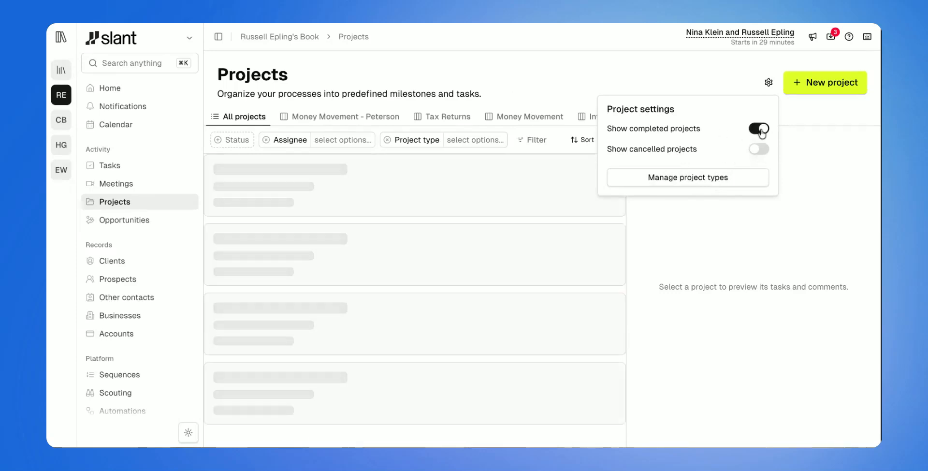
click(760, 129)
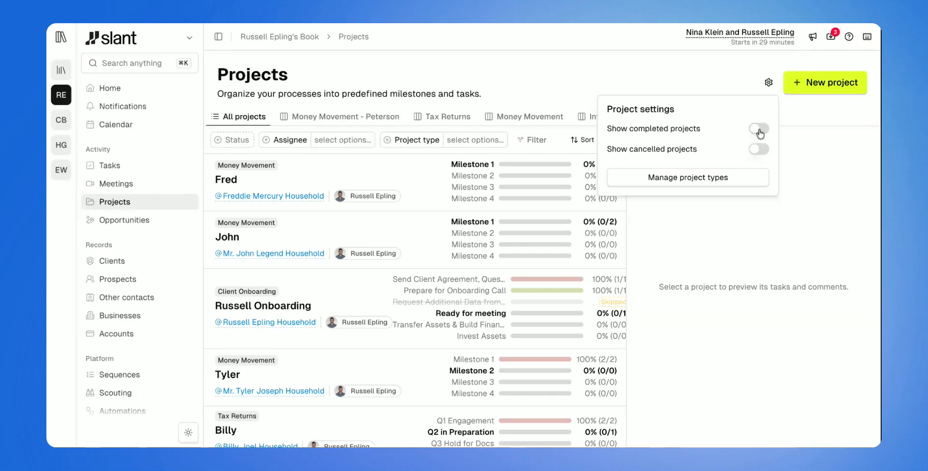
click(757, 150)
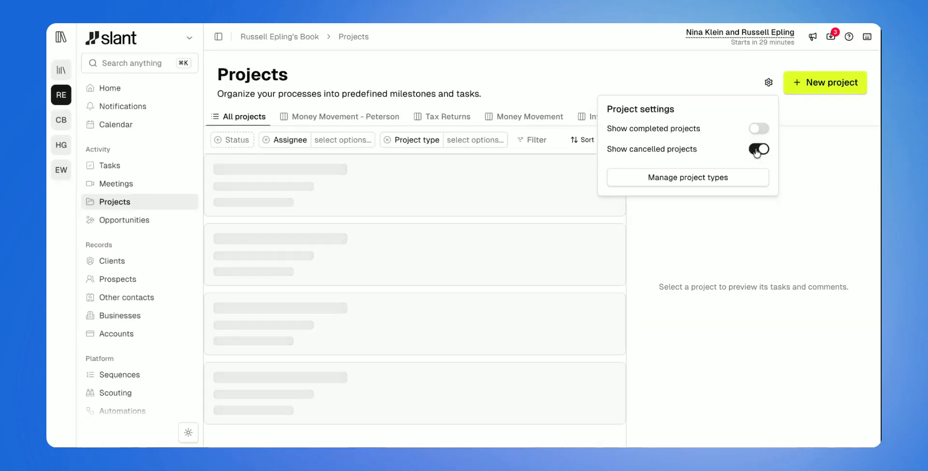
click(757, 150)
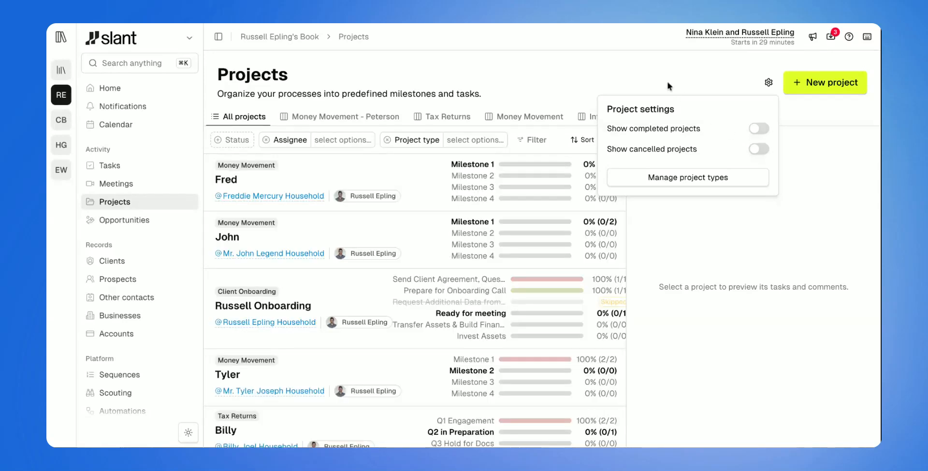